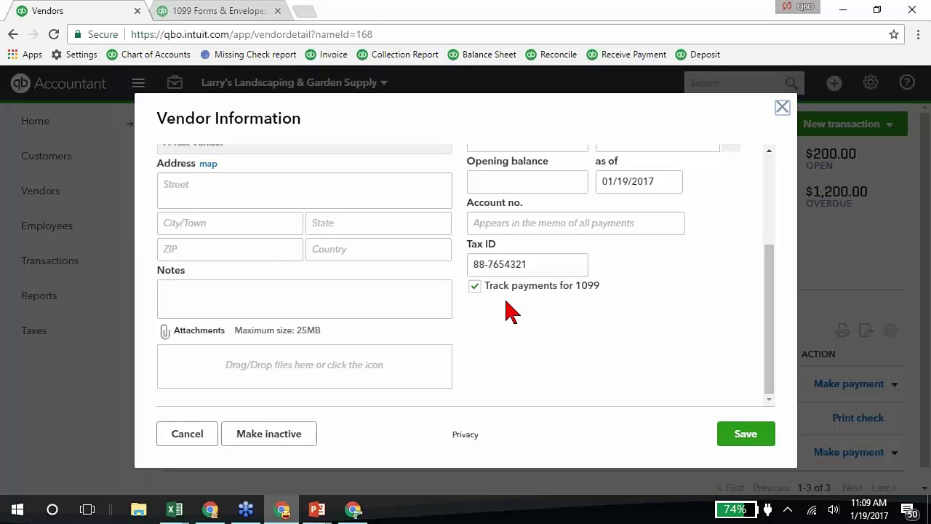
# Enter the note "1099" in A Test Vendor's information and save the vendor record.
pyautogui.click(313, 301)
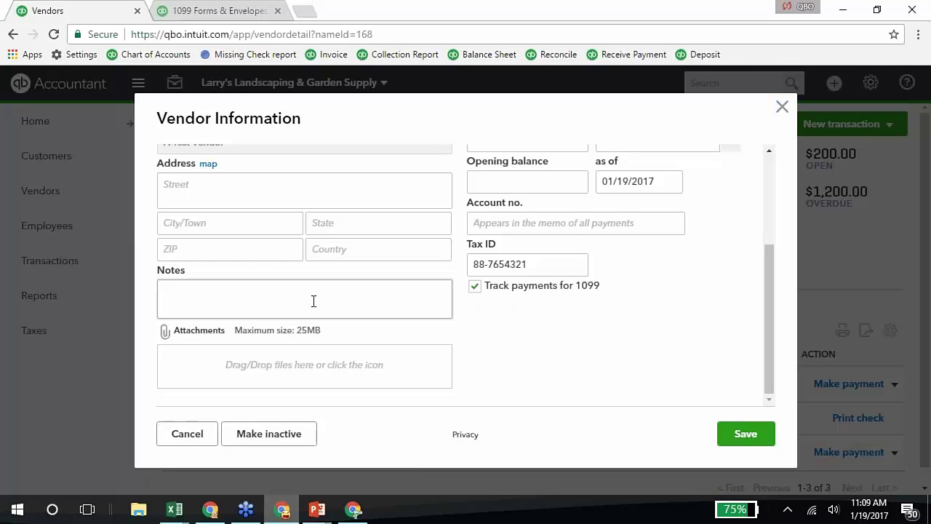
pyautogui.write('1099')
pyautogui.click(719, 441)
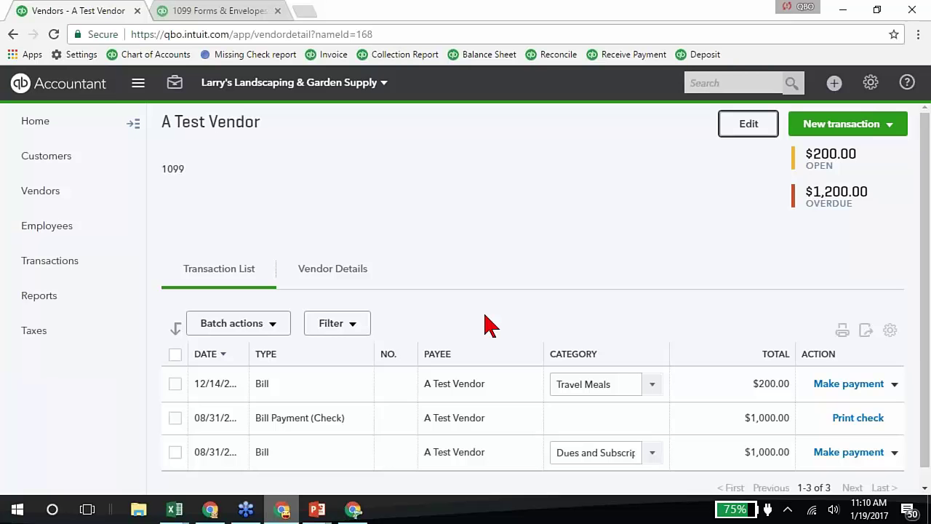
# Resume the 1099 preparation from the vendor list and go back to its company details review.
pyautogui.click(55, 205)
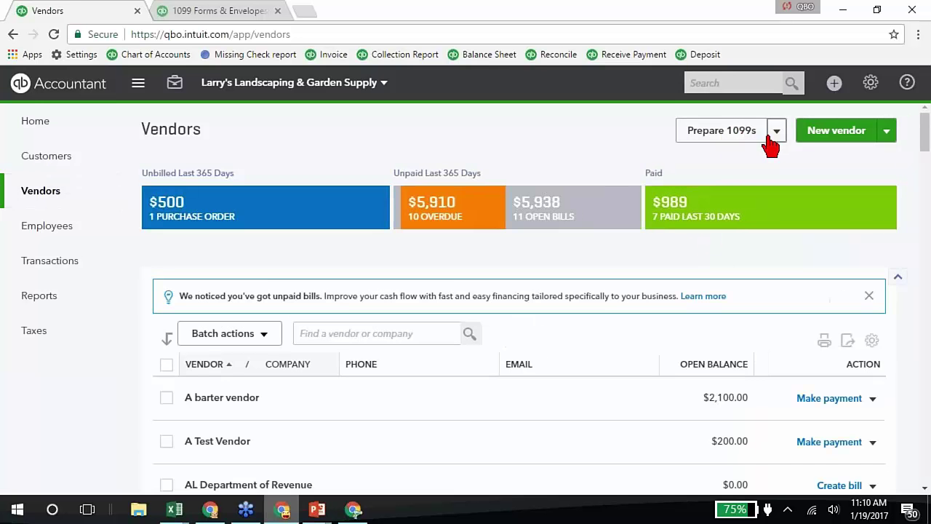
pyautogui.click(708, 138)
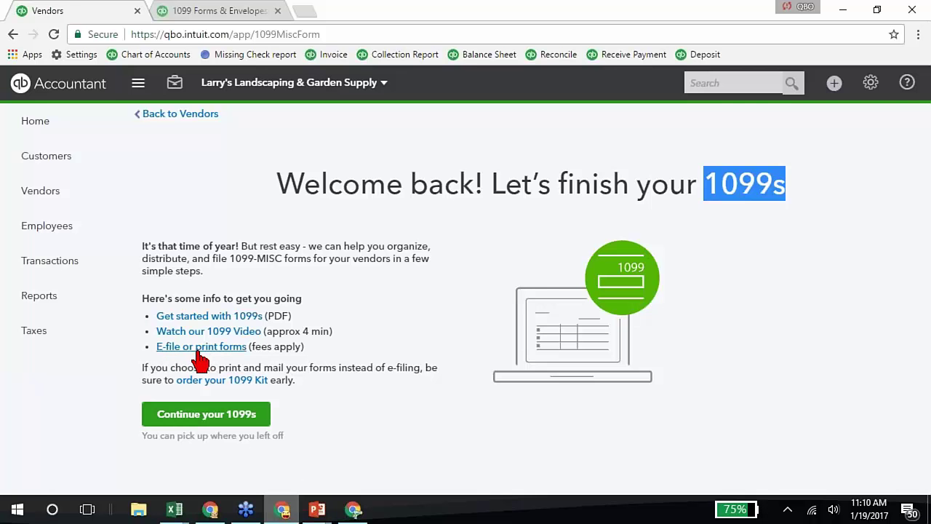
pyautogui.click(206, 416)
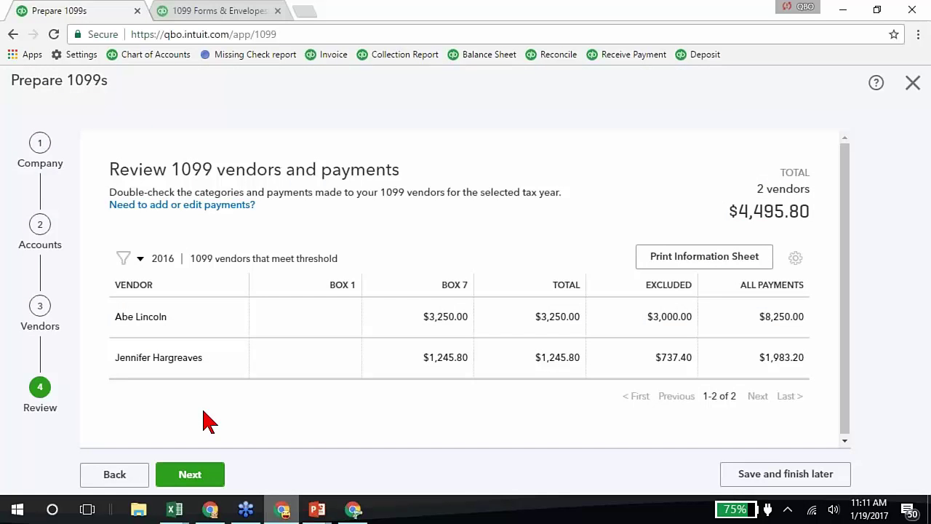
pyautogui.click(125, 477)
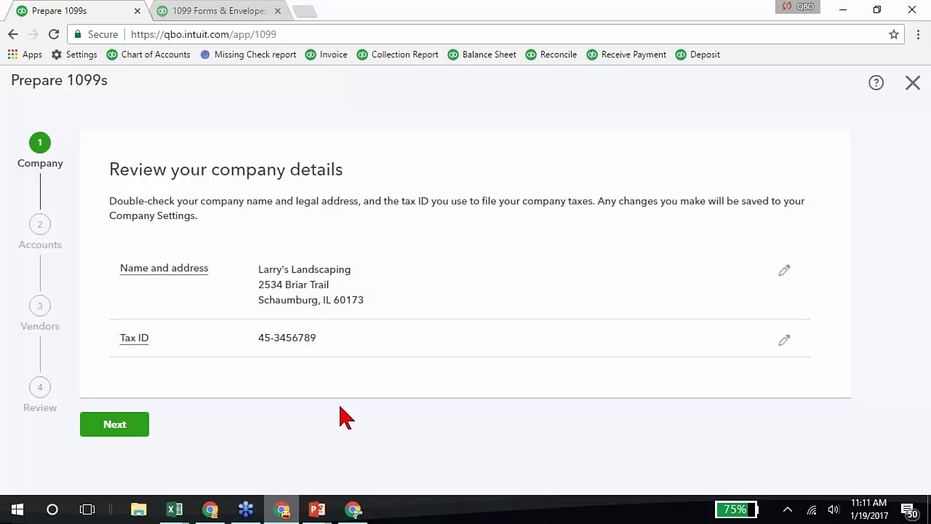
# Accept the company details and check the accounts available for Box 1: Rents, keeping the current selection.
pyautogui.click(95, 430)
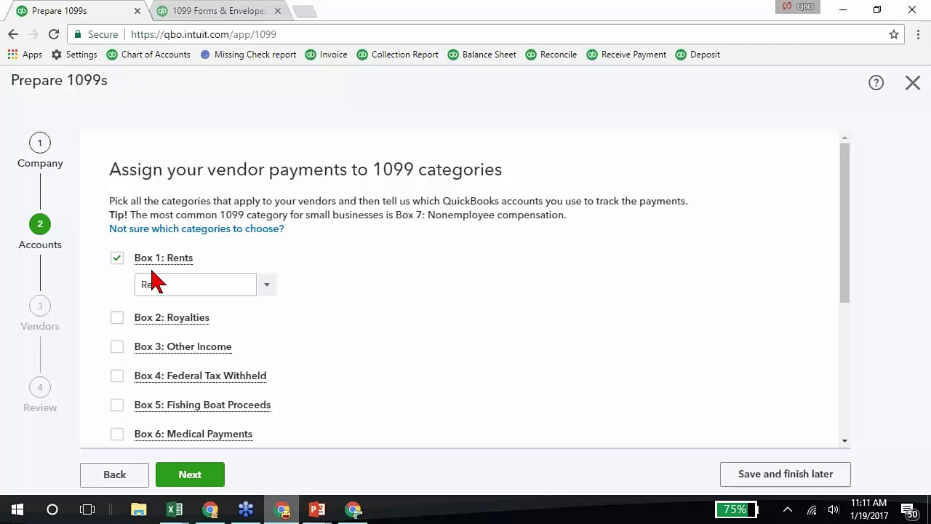
pyautogui.click(269, 287)
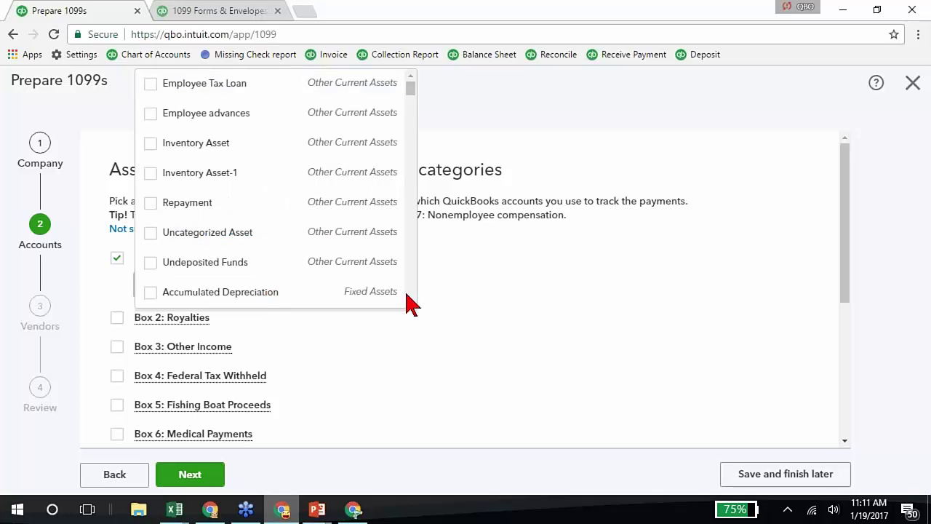
pyautogui.click(286, 325)
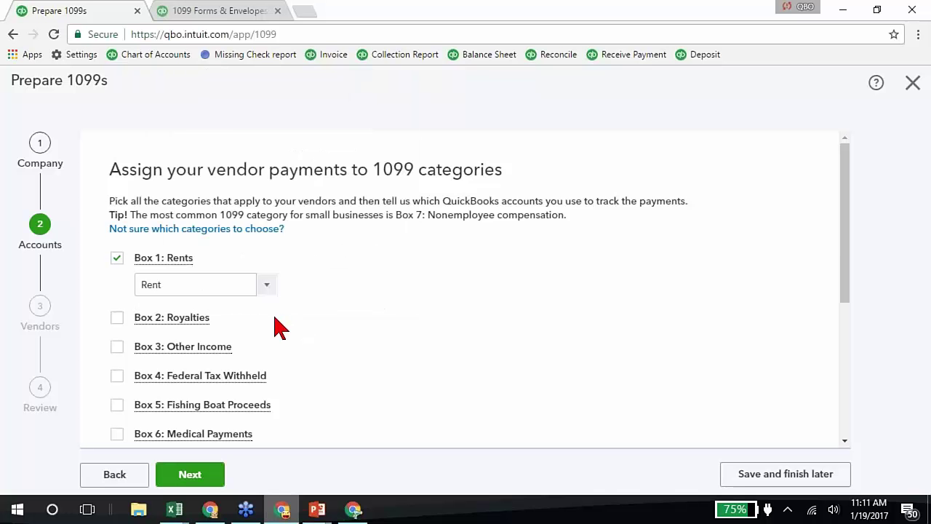
# Add the Computer Repairs expense account to the accounts assigned to Box 7: Nonemployee Compensation.
pyautogui.scroll(-3, 278, 325)
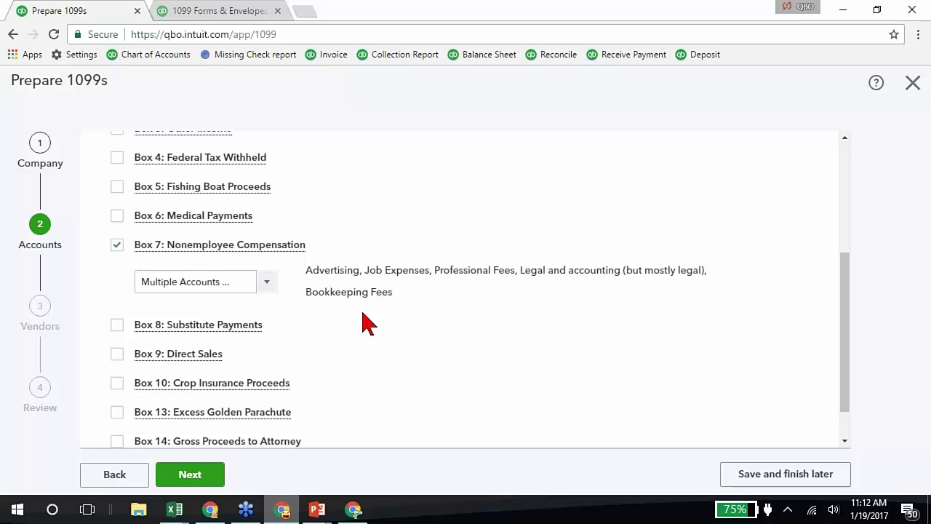
pyautogui.click(267, 284)
pyautogui.scroll(-1, 291, 233)
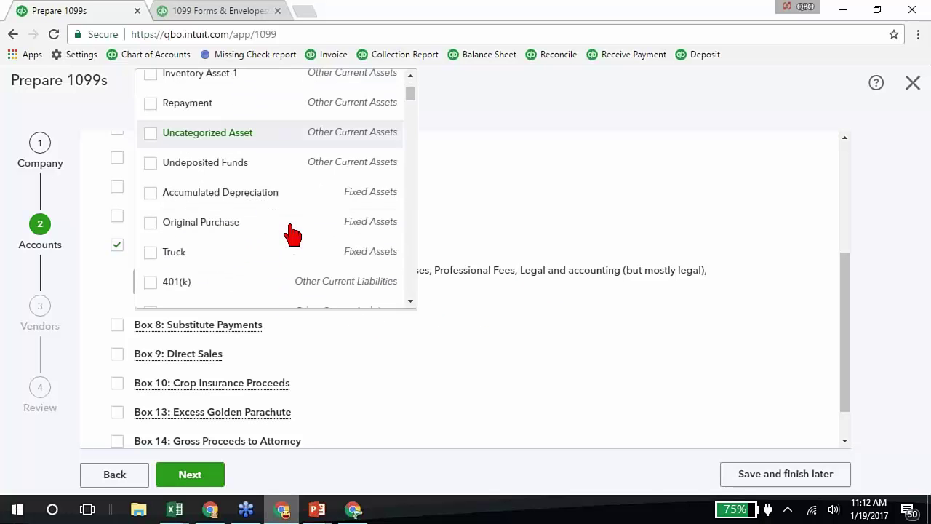
pyautogui.scroll(-15, 291, 234)
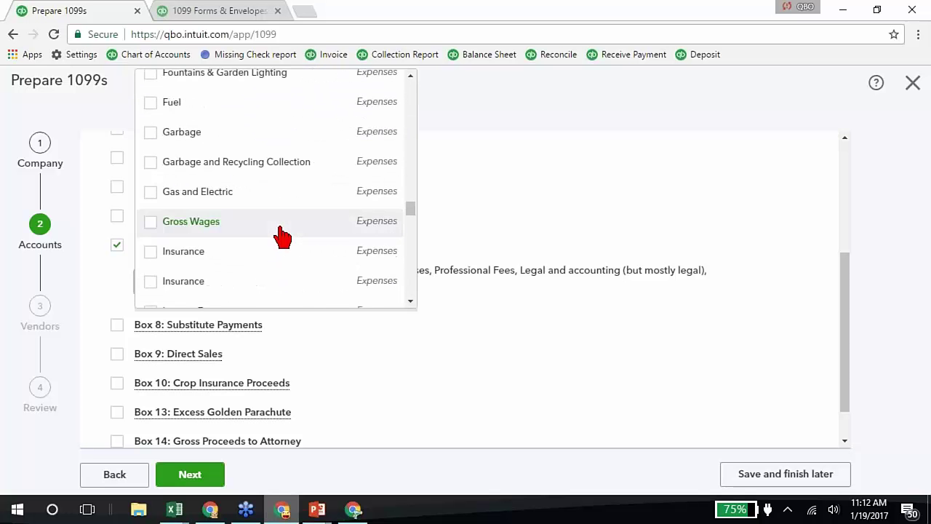
pyautogui.scroll(3, 282, 235)
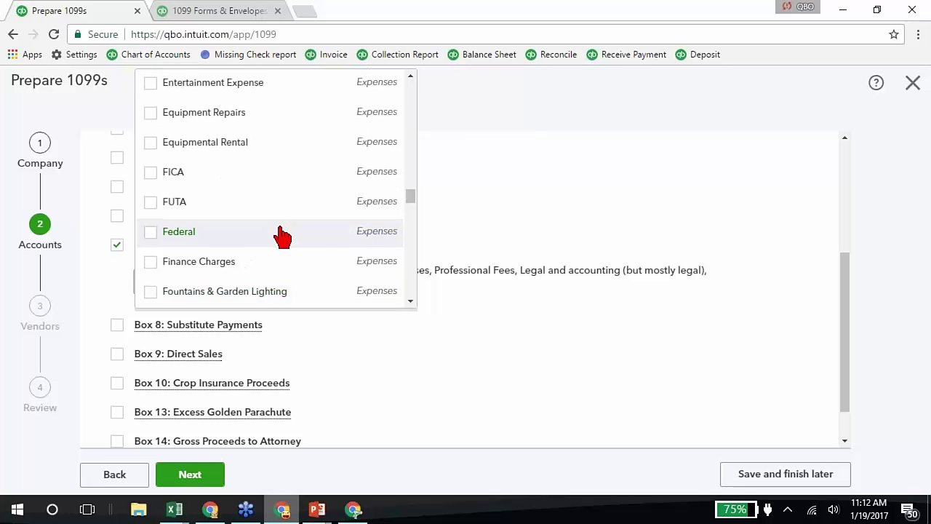
pyautogui.scroll(3, 283, 236)
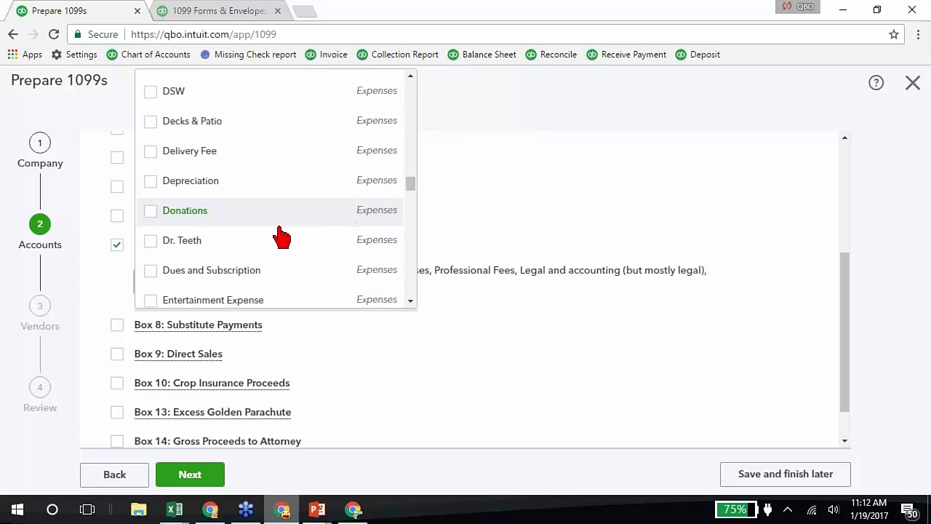
pyautogui.scroll(2, 282, 236)
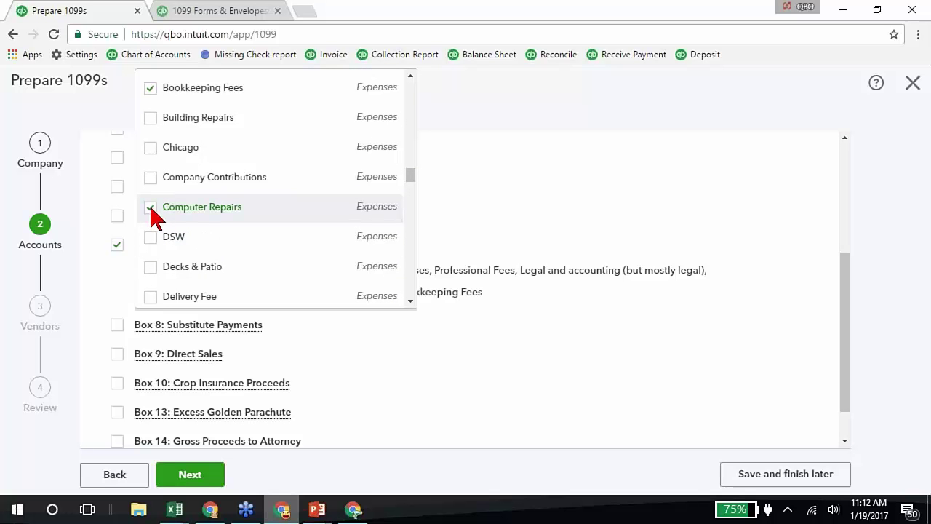
pyautogui.click(150, 207)
pyautogui.click(502, 364)
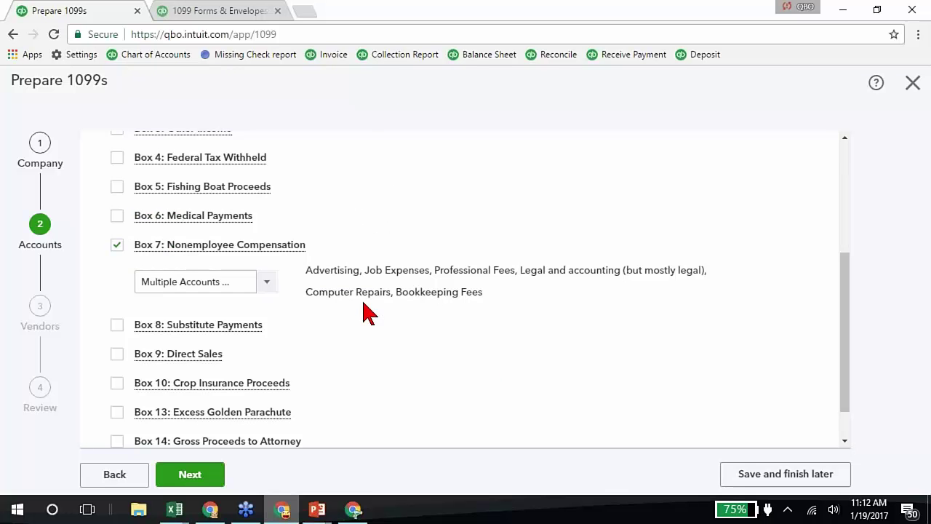
# Save the 1099 category assignments and continue to the vendor confirmation stage.
pyautogui.click(201, 479)
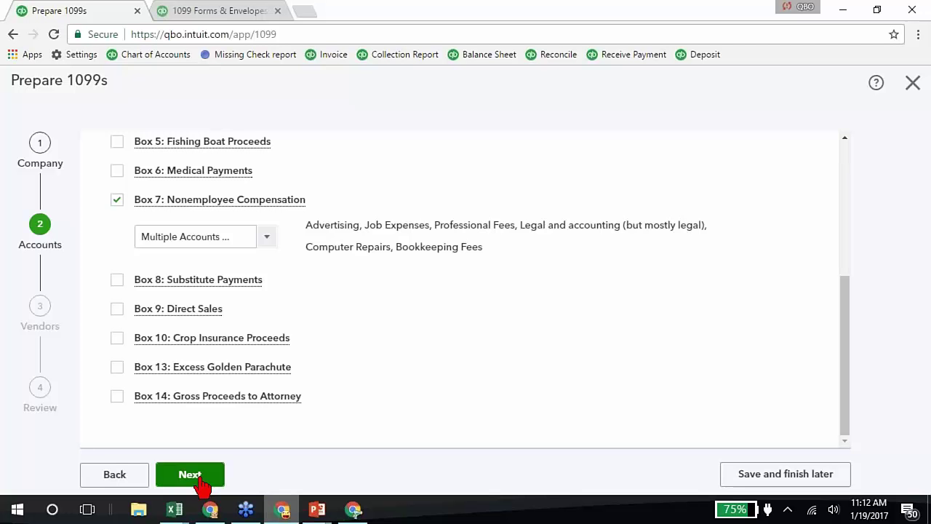
pyautogui.click(190, 475)
pyautogui.click(200, 480)
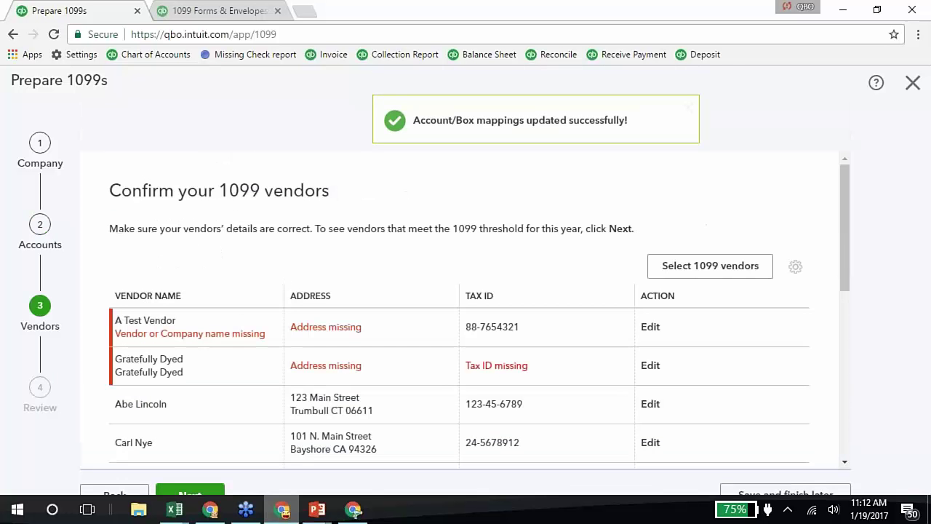
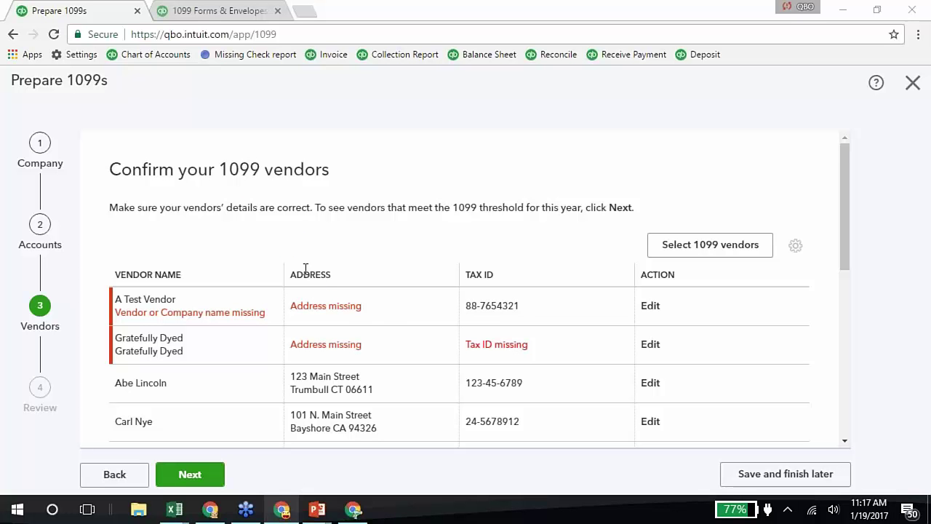
# Review the whole list of 1099 vendors for completeness of names, addresses and tax IDs.
pyautogui.scroll(-2, 306, 342)
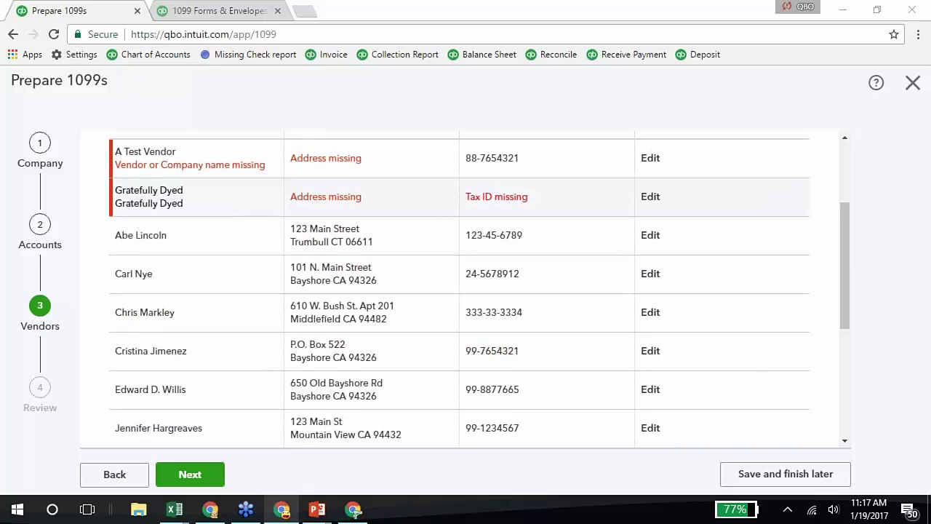
pyautogui.scroll(-4, 240, 340)
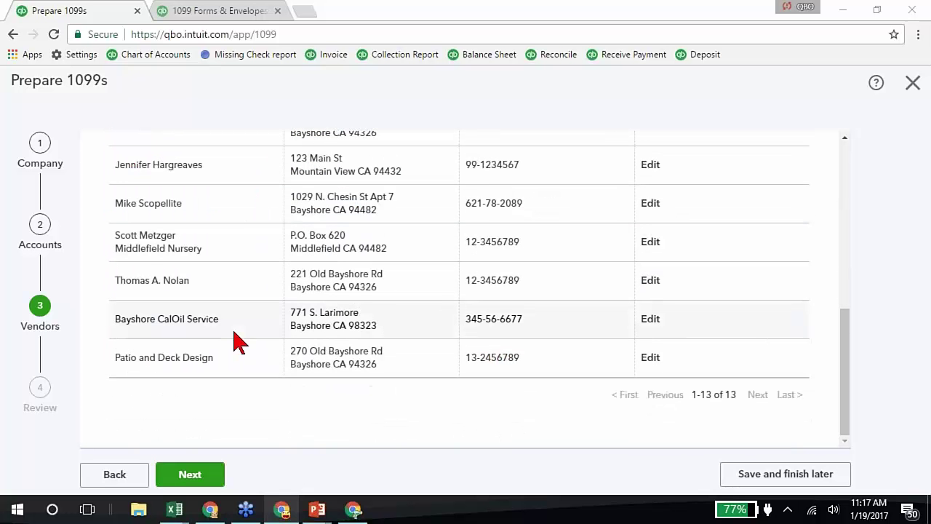
pyautogui.scroll(6, 240, 342)
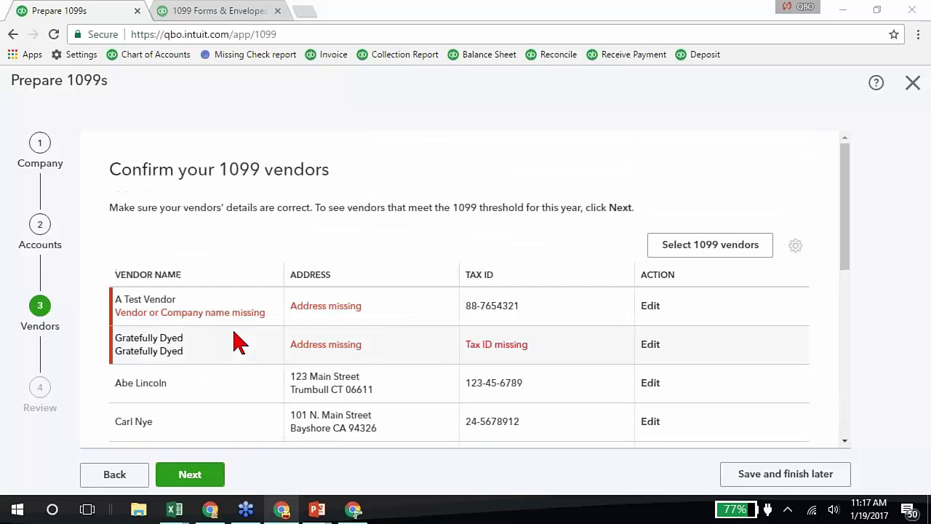
pyautogui.scroll(-1, 240, 342)
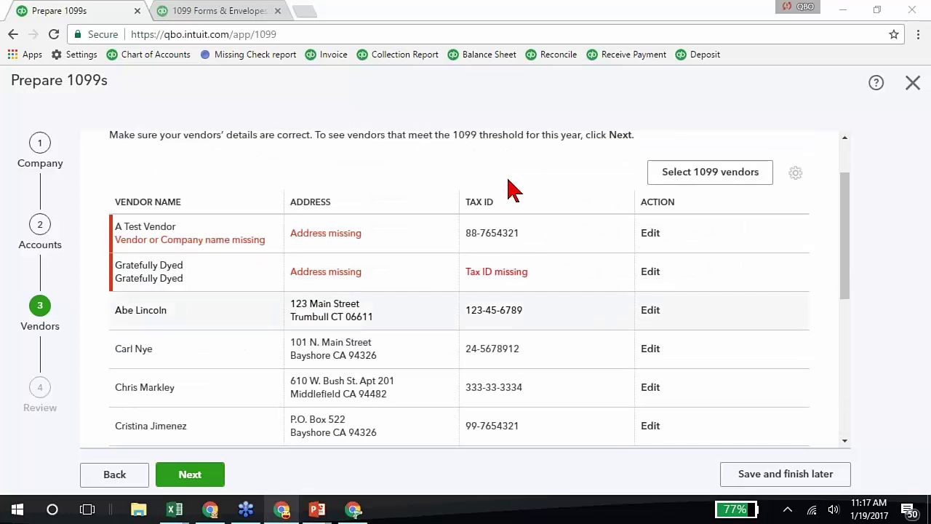
pyautogui.scroll(1, 705, 189)
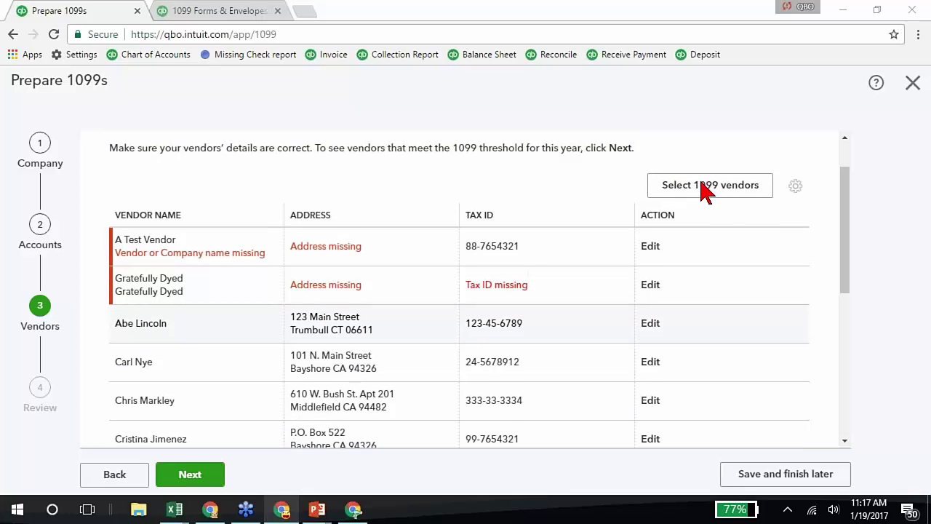
pyautogui.scroll(1, 706, 194)
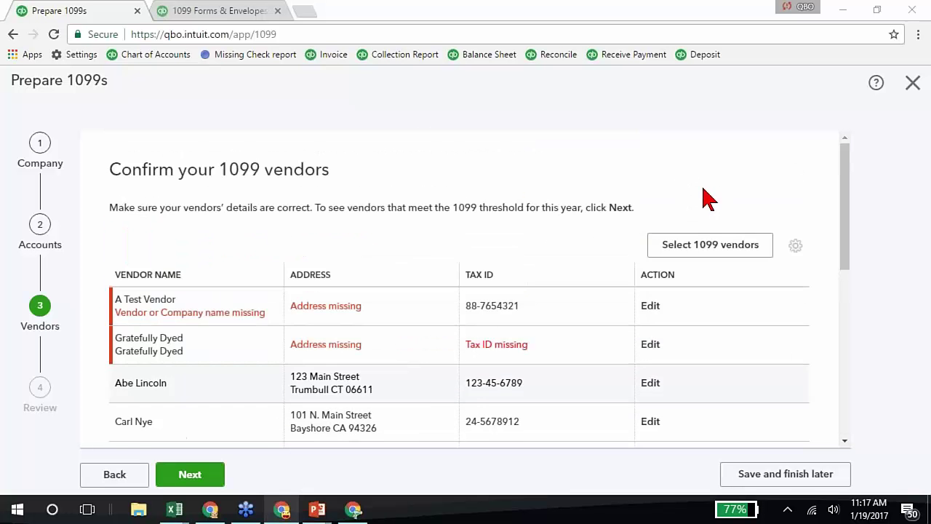
# Mark Computer Services by DJ as eligible for 1099s in the vendor selection and save the change.
pyautogui.click(710, 247)
pyautogui.scroll(-1, 671, 262)
pyautogui.scroll(-1, 670, 277)
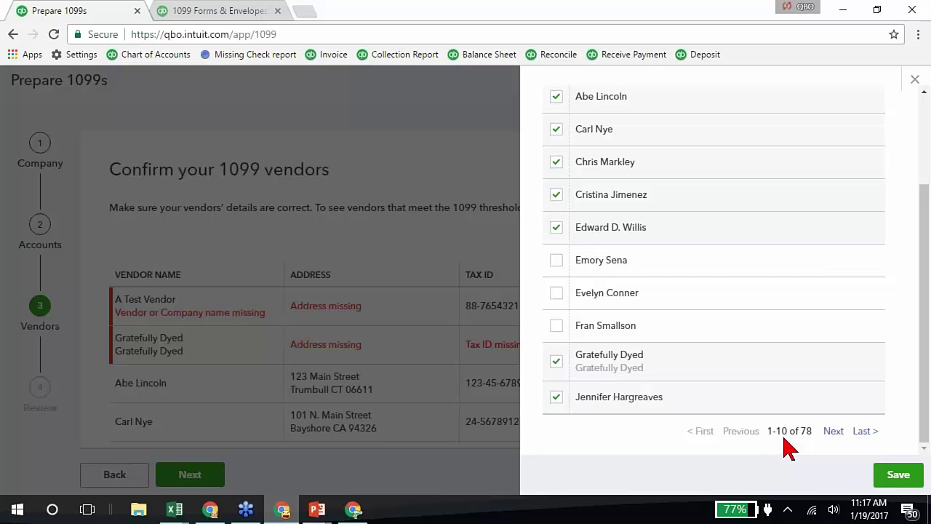
pyautogui.click(834, 432)
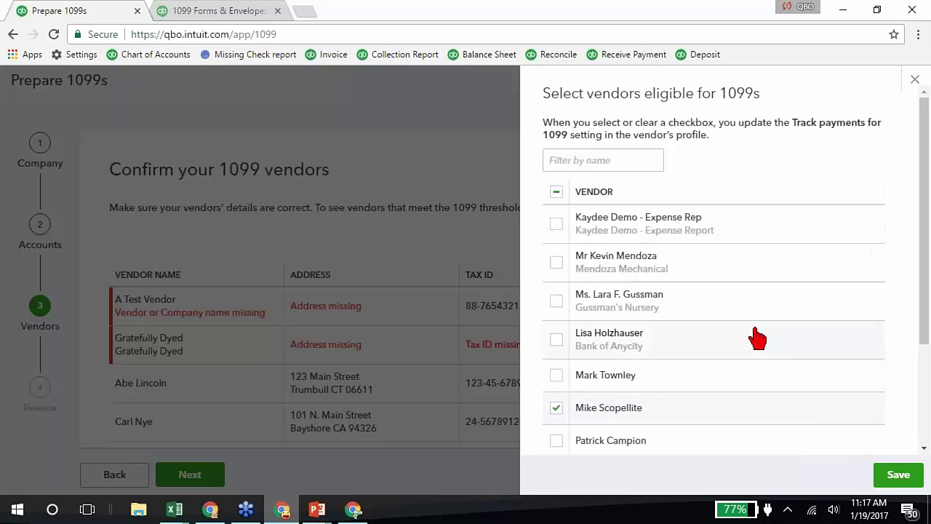
pyautogui.scroll(-2, 757, 336)
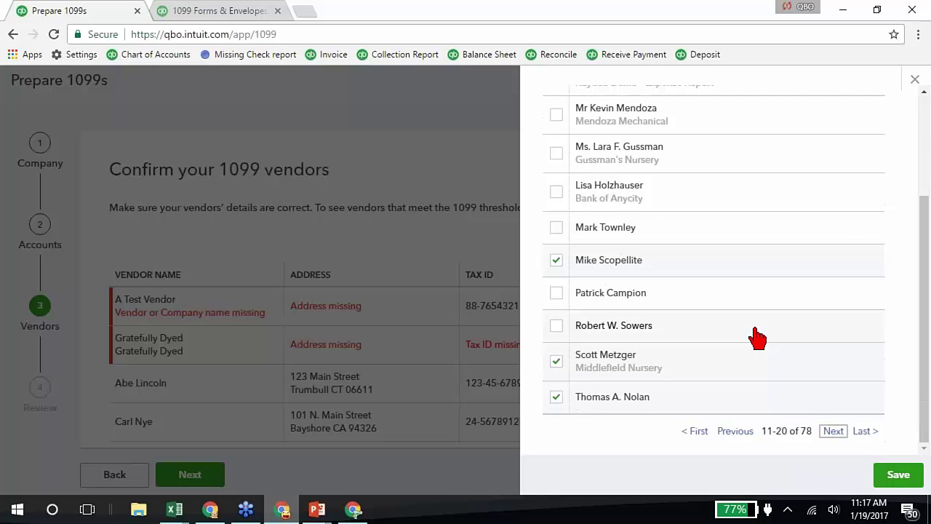
pyautogui.click(833, 432)
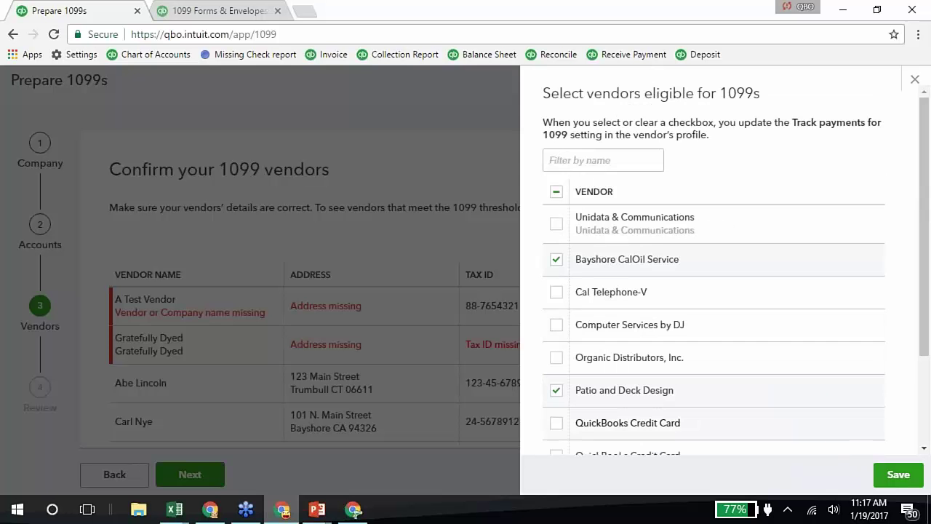
pyautogui.click(555, 326)
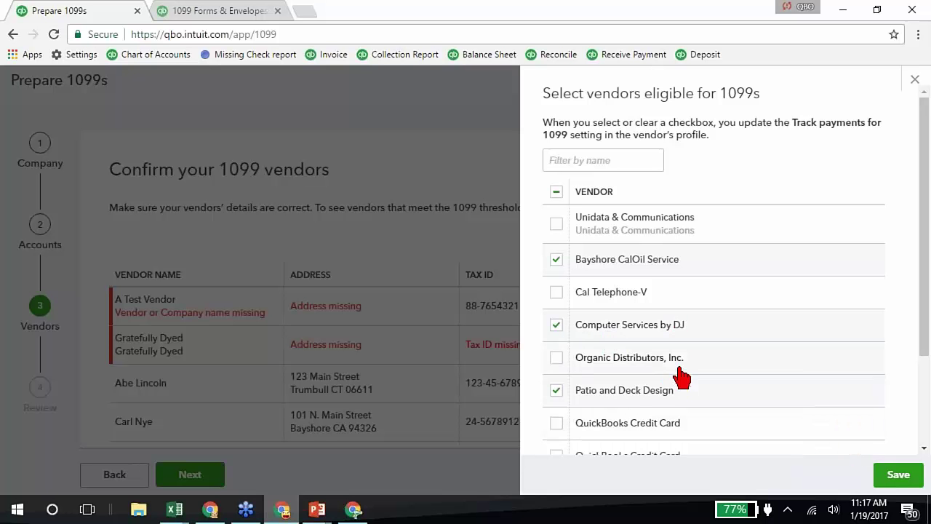
pyautogui.scroll(-2, 691, 372)
pyautogui.scroll(-1, 697, 373)
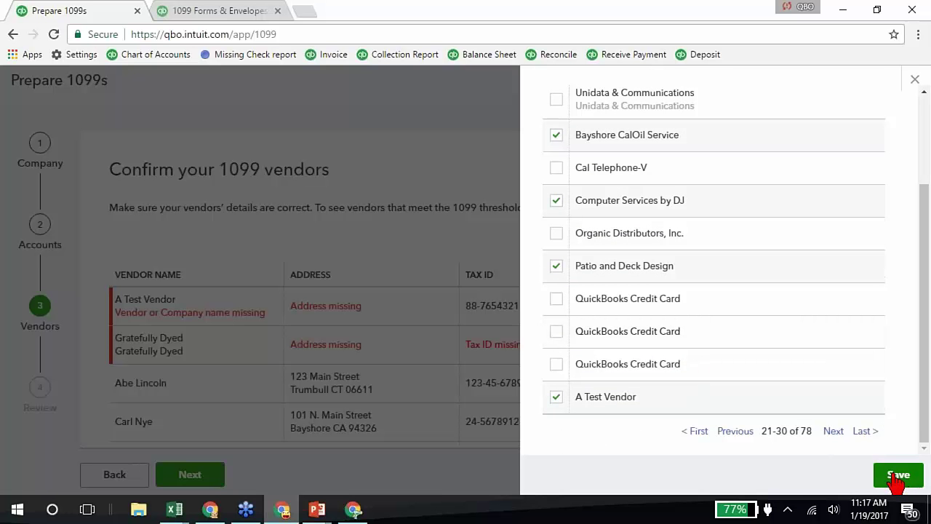
pyautogui.click(898, 475)
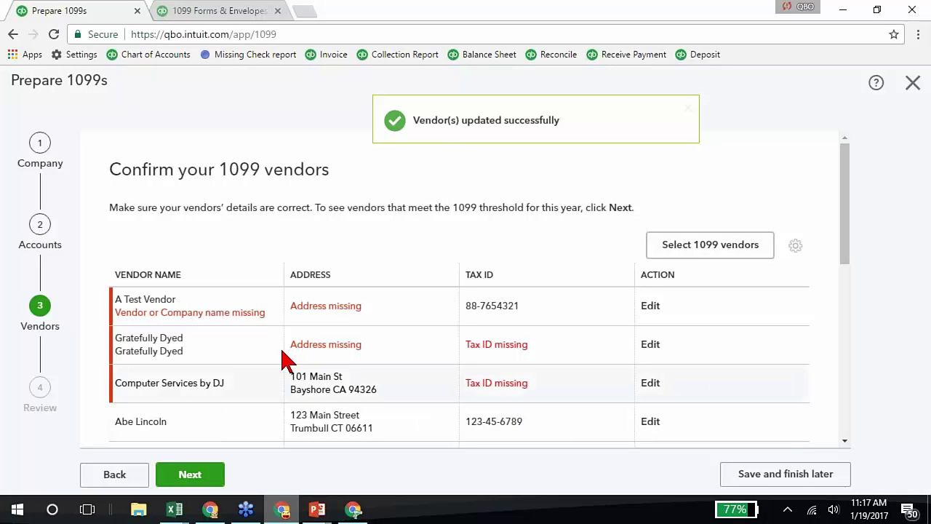
# Open A Test Vendor's details for editing and enter its missing street address.
pyautogui.scroll(-5, 279, 413)
pyautogui.scroll(4, 267, 395)
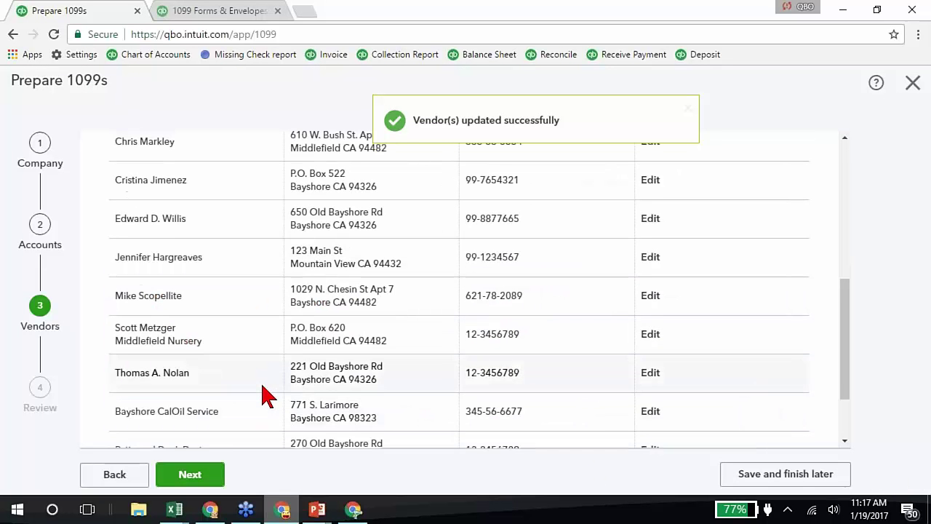
pyautogui.scroll(1, 266, 395)
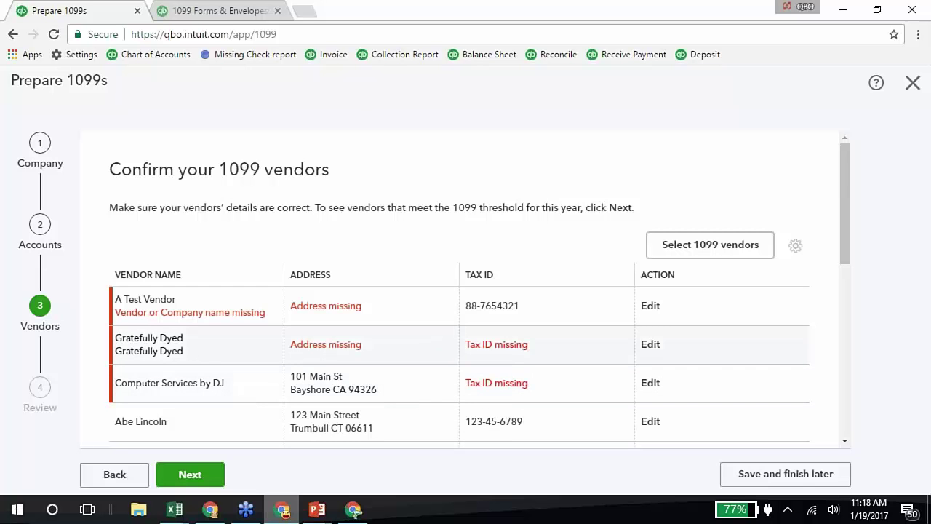
pyautogui.click(649, 308)
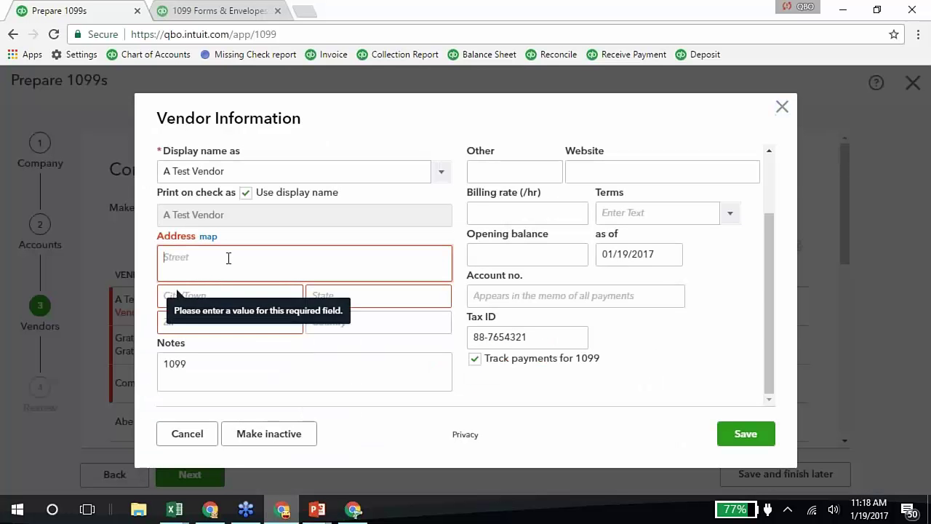
pyautogui.write('123 M')
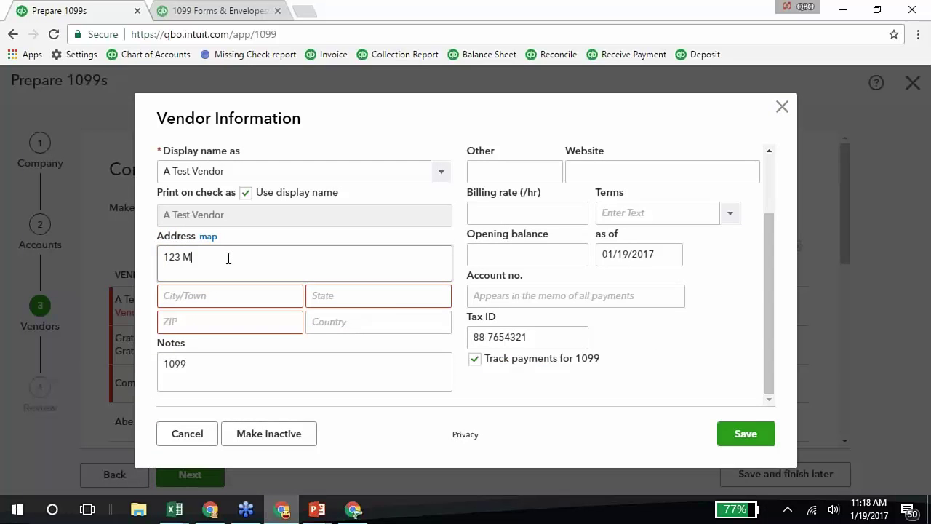
pyautogui.write('aing')
pyautogui.press('Tab')
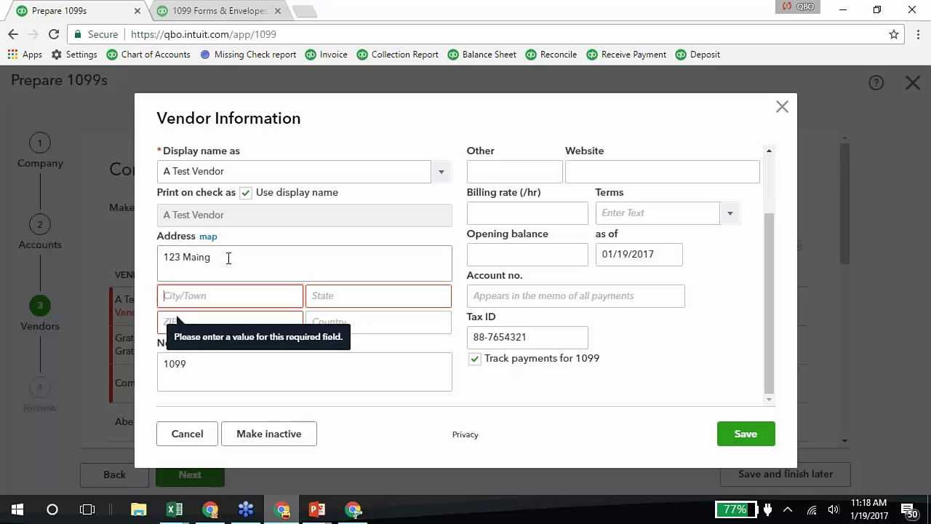
# Fill in the full two-word city name in A Test Vendor's address.
pyautogui.write('Ba')
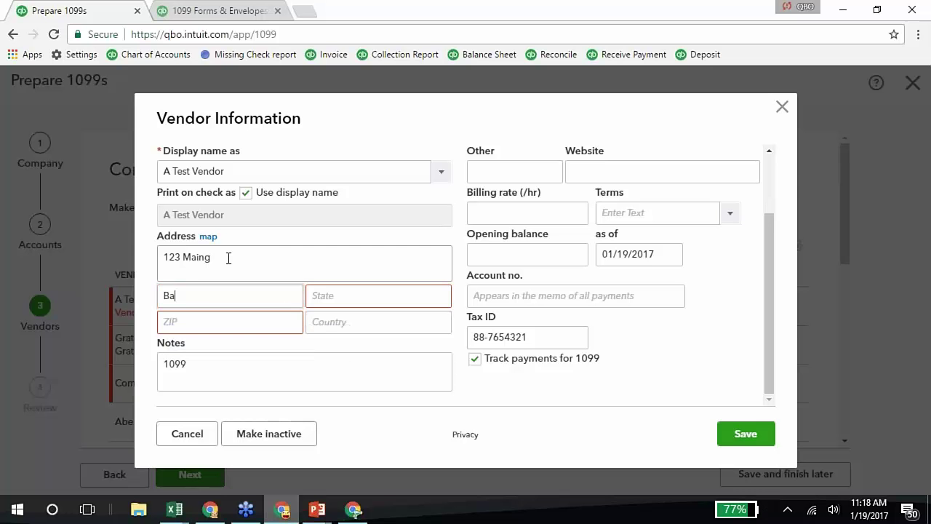
pyautogui.write('ton')
pyautogui.press('Tab')
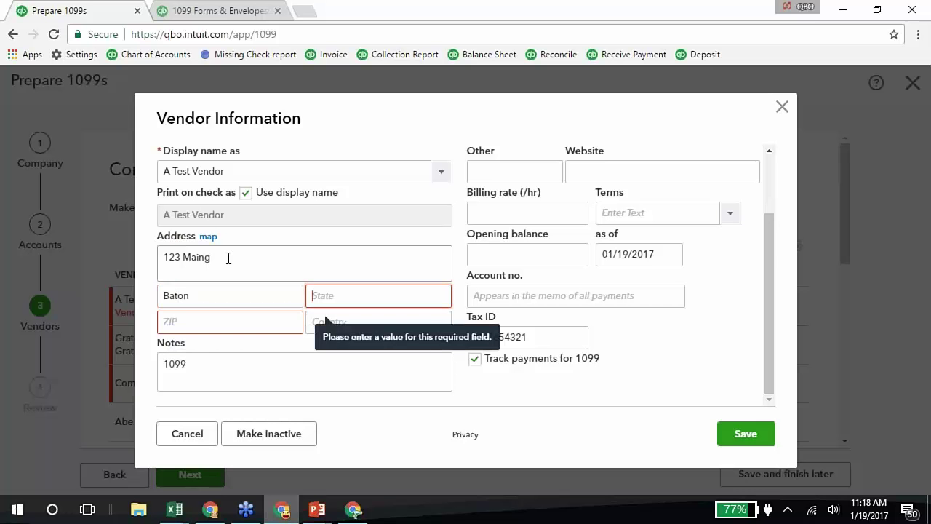
pyautogui.hotkey('shift', 'Tab')
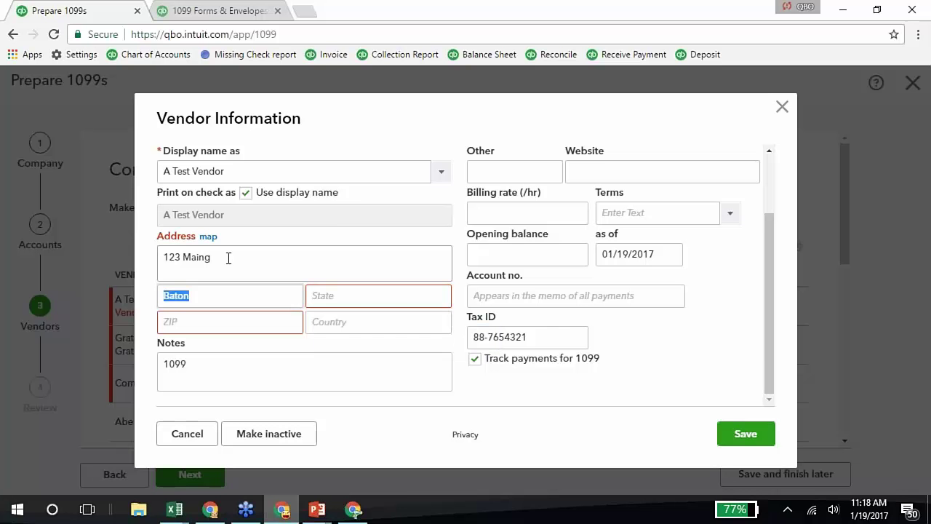
pyautogui.press('End')
pyautogui.write('rouge')
pyautogui.press('Tab')
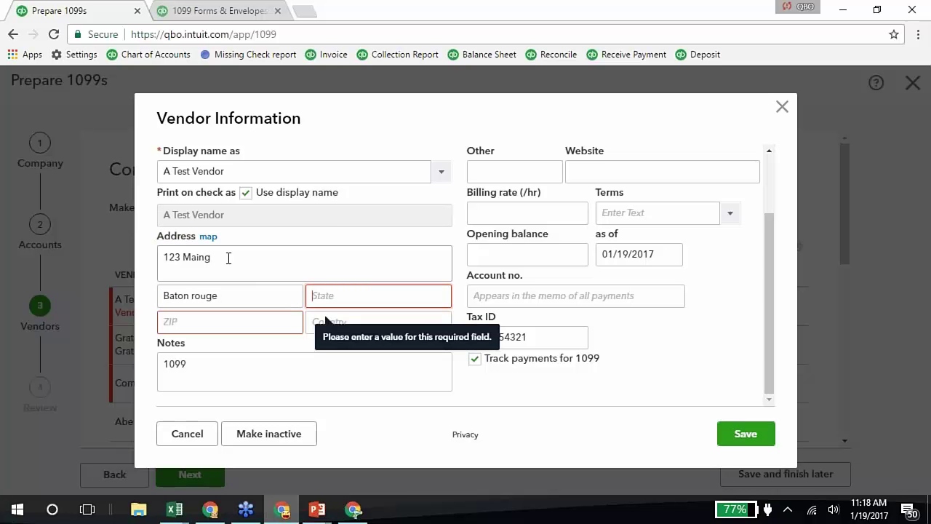
# Complete A Test Vendor's address with the state and ZIP code.
pyautogui.write('LA')
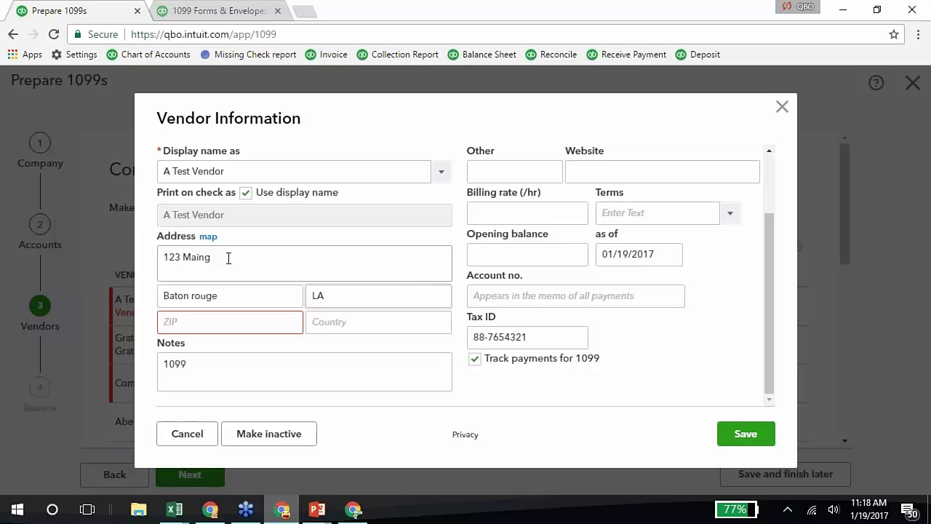
pyautogui.press('Tab')
pyautogui.write("99'2")
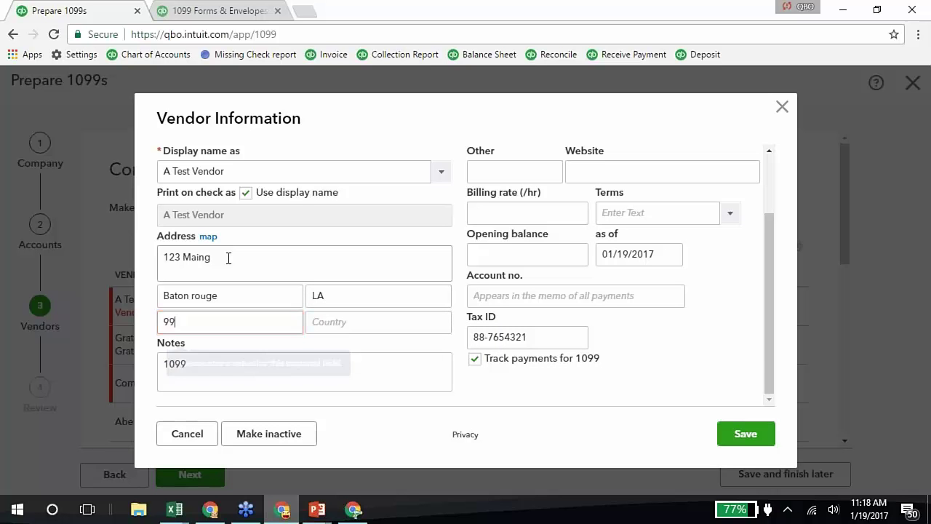
pyautogui.press('BackSpace')
pyautogui.press('BackSpace')
pyautogui.write('123')
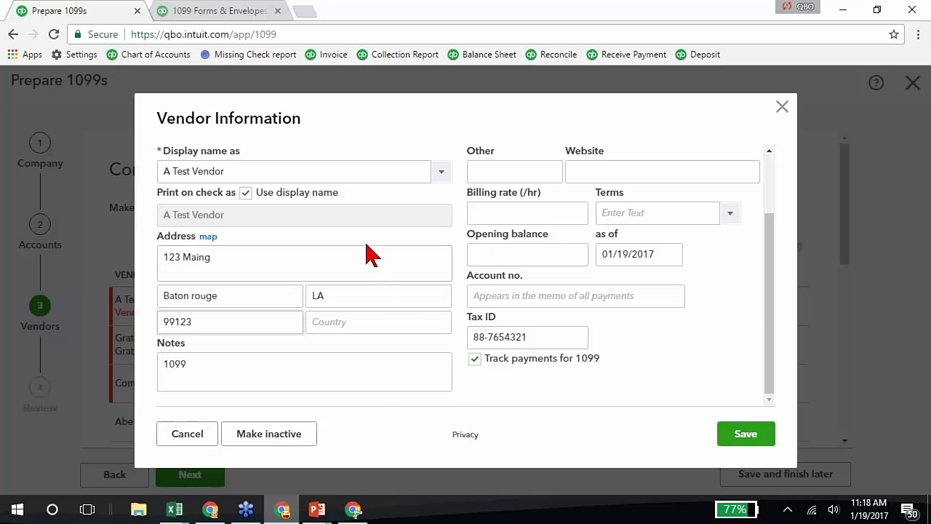
# Enter the missing first and last name for A Test Vendor.
pyautogui.click(332, 175)
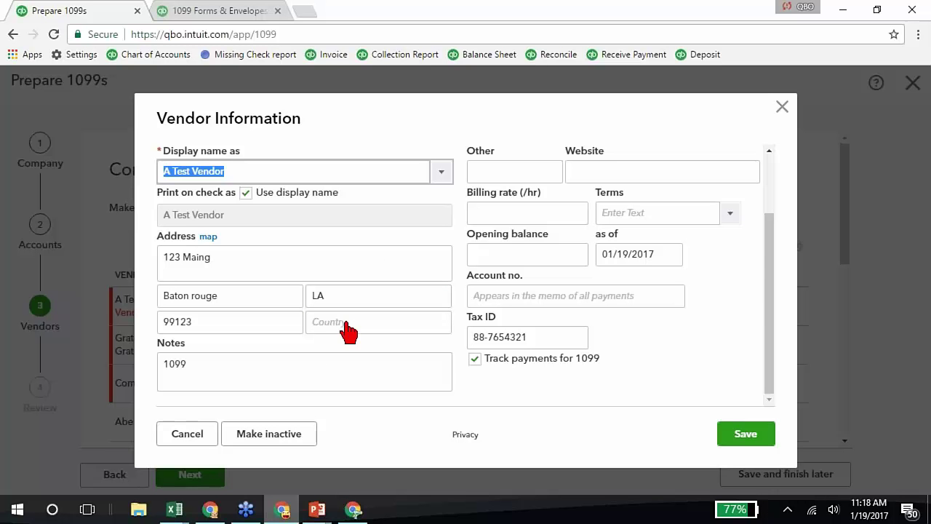
pyautogui.scroll(2, 251, 218)
pyautogui.click(251, 213)
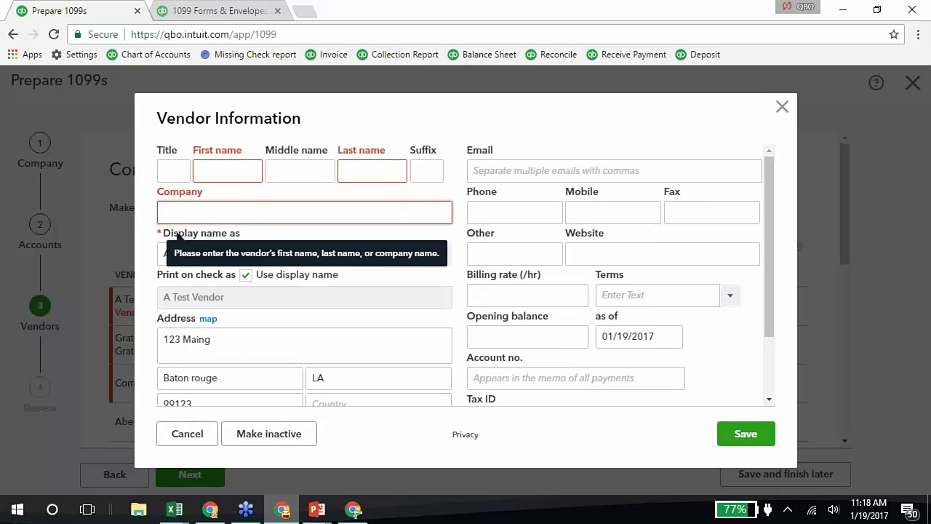
pyautogui.click(252, 178)
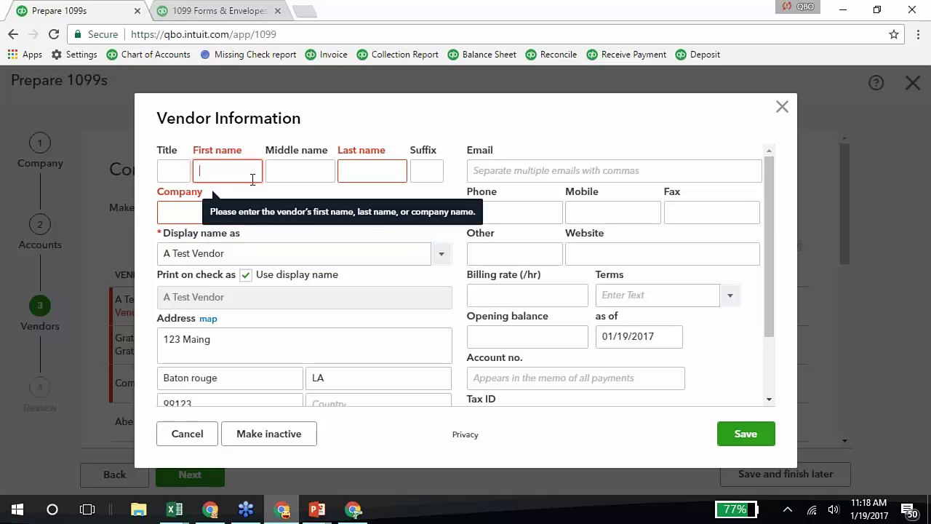
pyautogui.write('A')
pyautogui.press('Tab')
pyautogui.press('Tab')
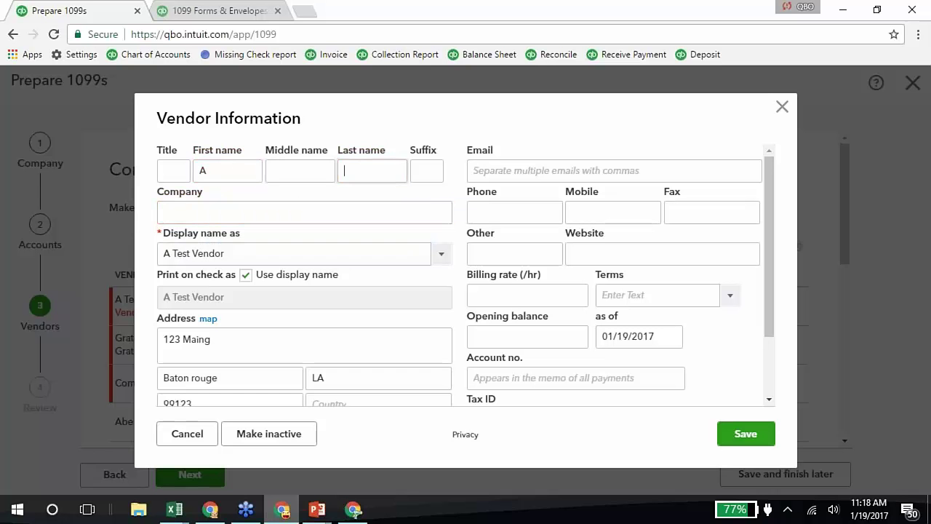
pyautogui.write('Test')
pyautogui.press('Tab')
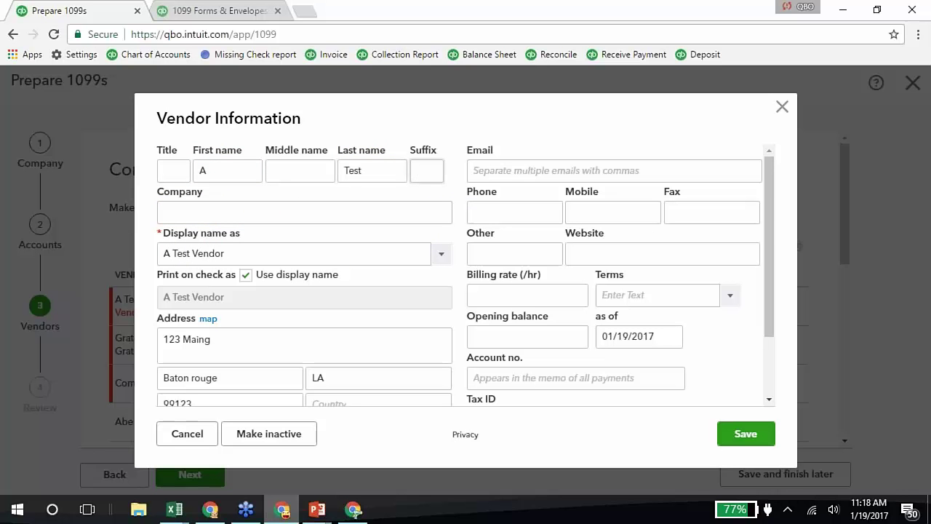
# Enter "A test vendor" as the company name and save the vendor information.
pyautogui.click(247, 218)
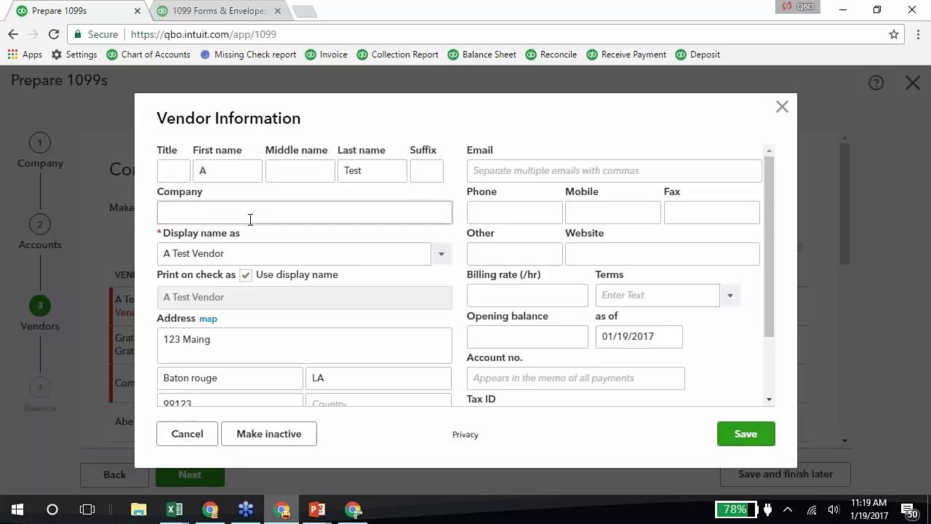
pyautogui.write('A test vendoe')
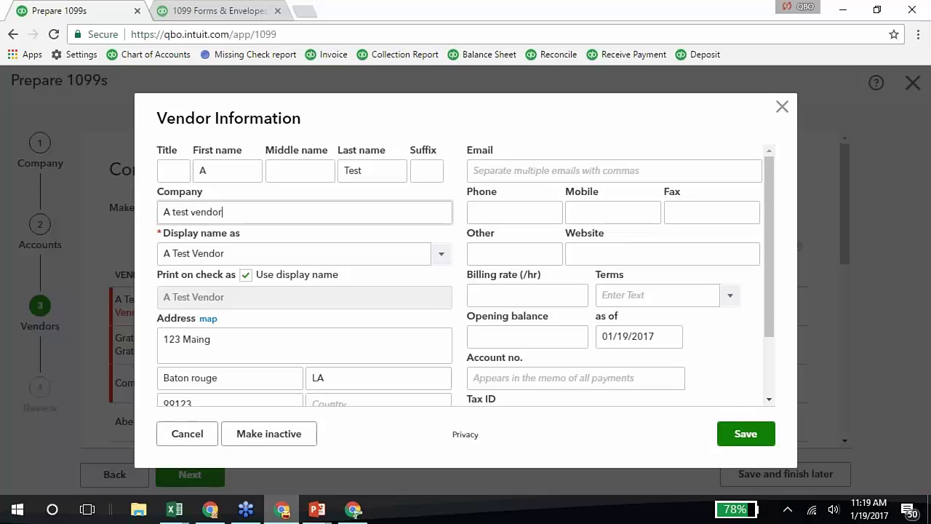
pyautogui.click(746, 433)
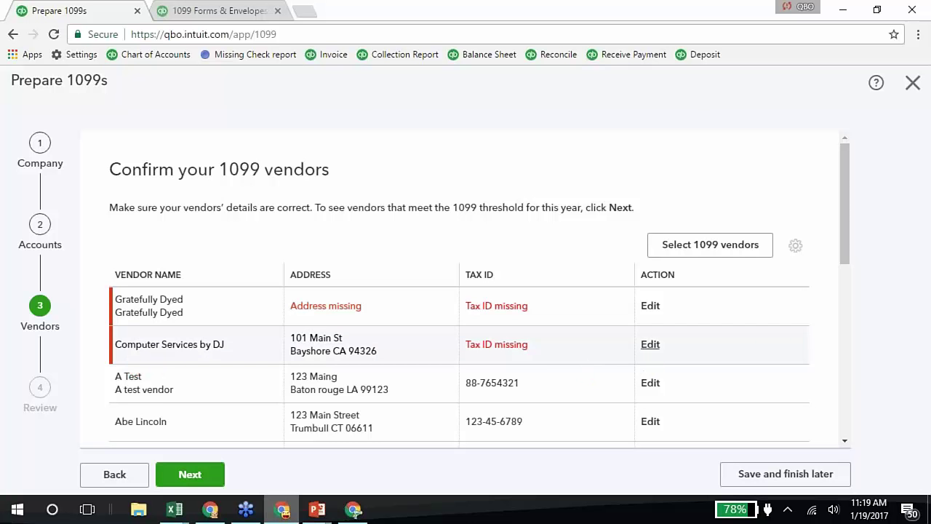
# Open Computer Services by DJ for editing, enter its tax ID and try to save the vendor.
pyautogui.click(649, 347)
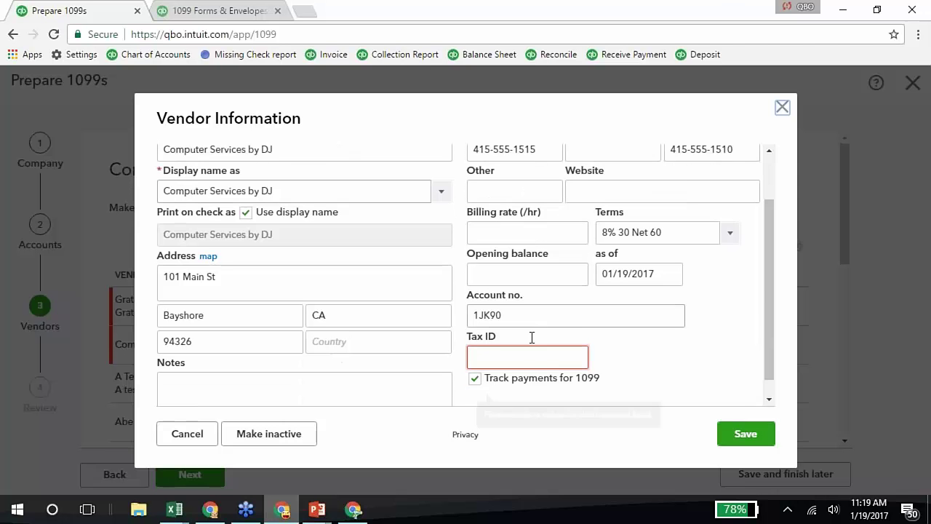
pyautogui.write('77')
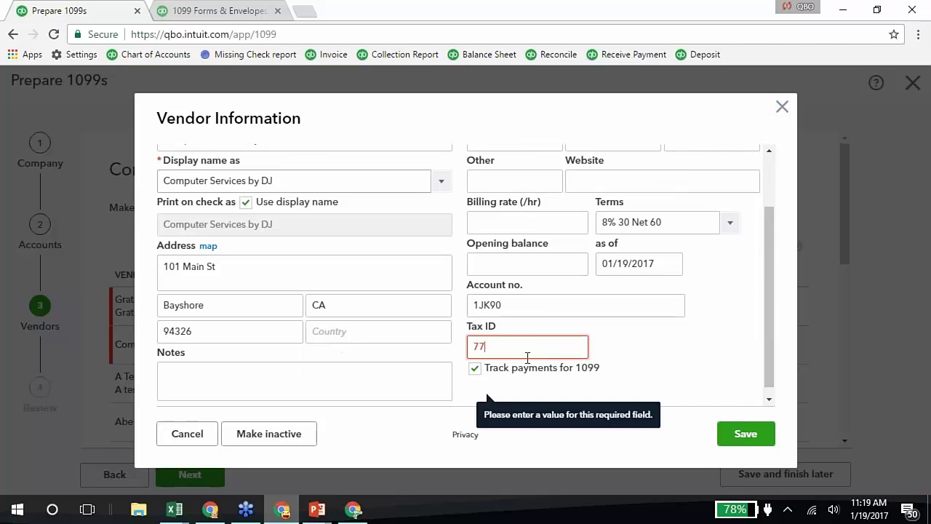
pyautogui.write('-12334567')
pyautogui.click(738, 433)
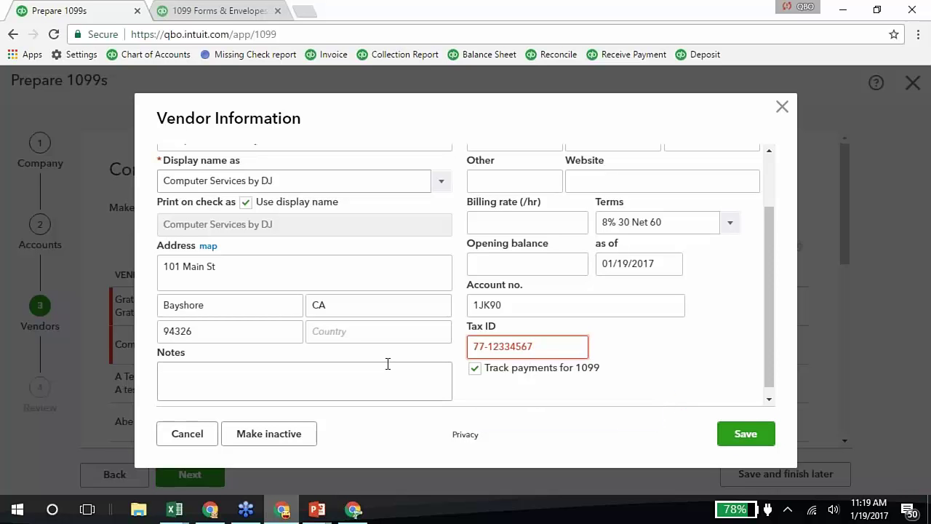
pyautogui.click(746, 434)
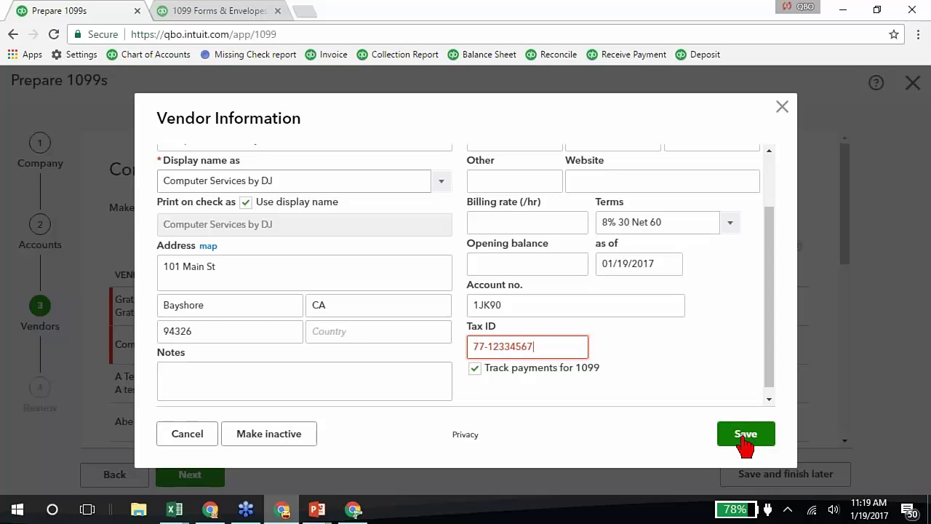
# Remove the extra digit from the tax ID of Computer Services by DJ and save the vendor information.
pyautogui.press('Left')
pyautogui.press('Left')
pyautogui.press('Left')
pyautogui.press('Left')
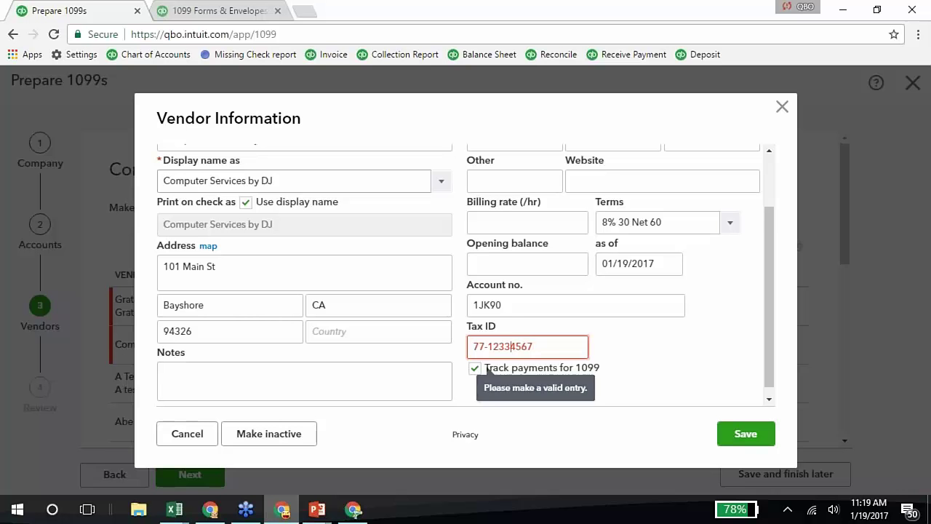
pyautogui.press('BackSpace')
pyautogui.press('Return')
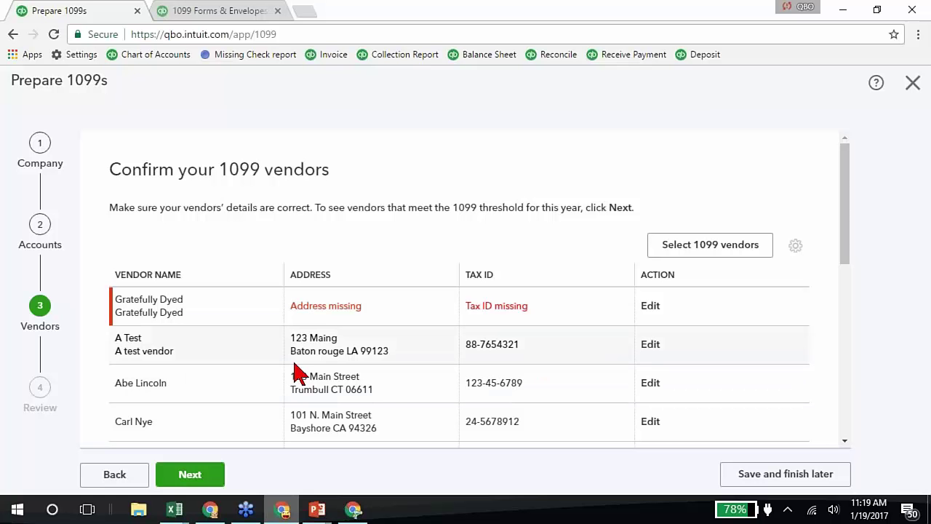
# Continue to the review of 1099 vendors and payments, rechecking the vendor confirmation list once on the way.
pyautogui.click(200, 478)
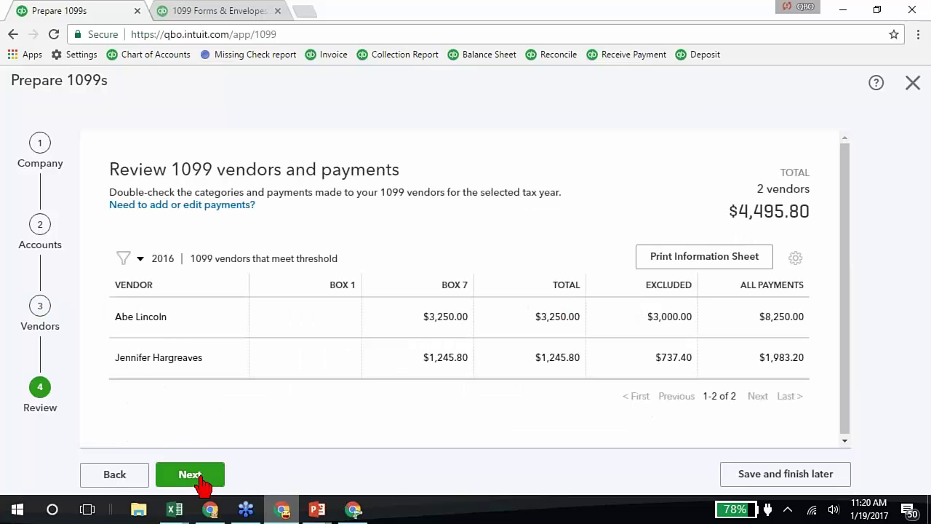
pyautogui.click(129, 480)
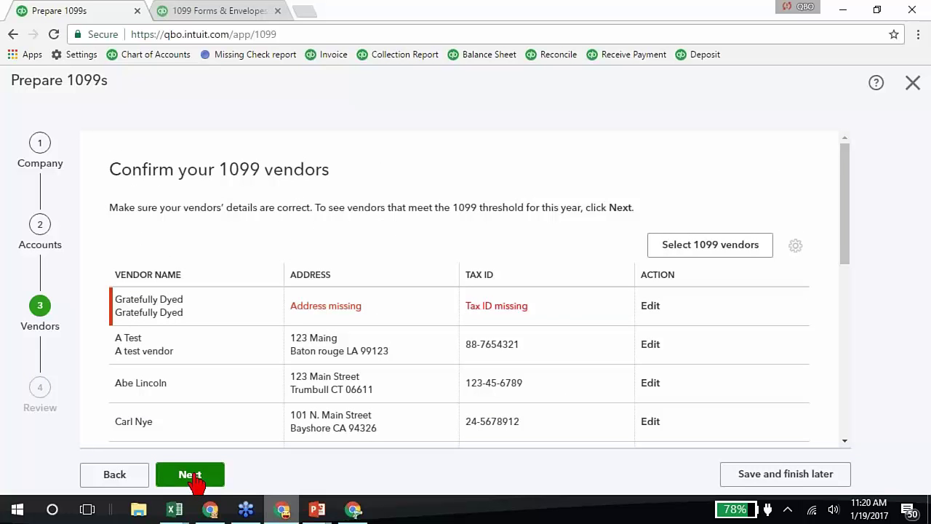
pyautogui.click(195, 480)
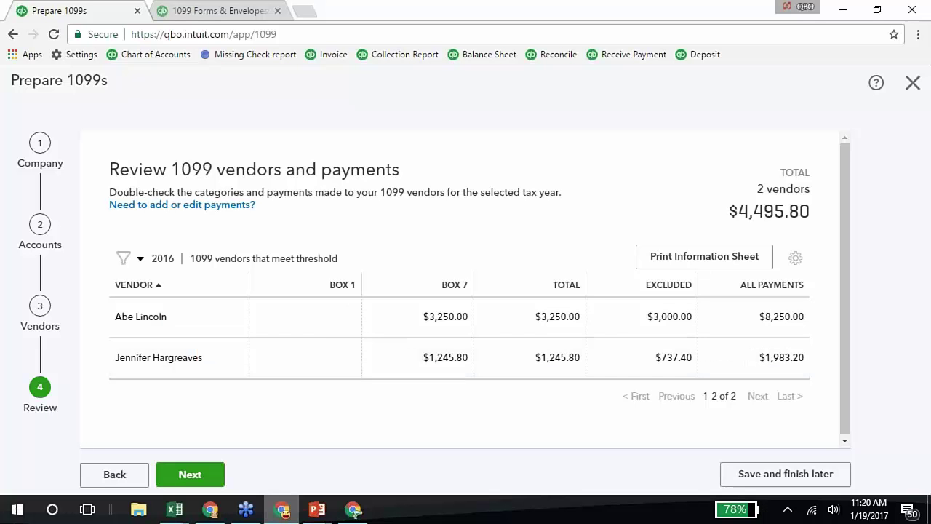
pyautogui.click(139, 261)
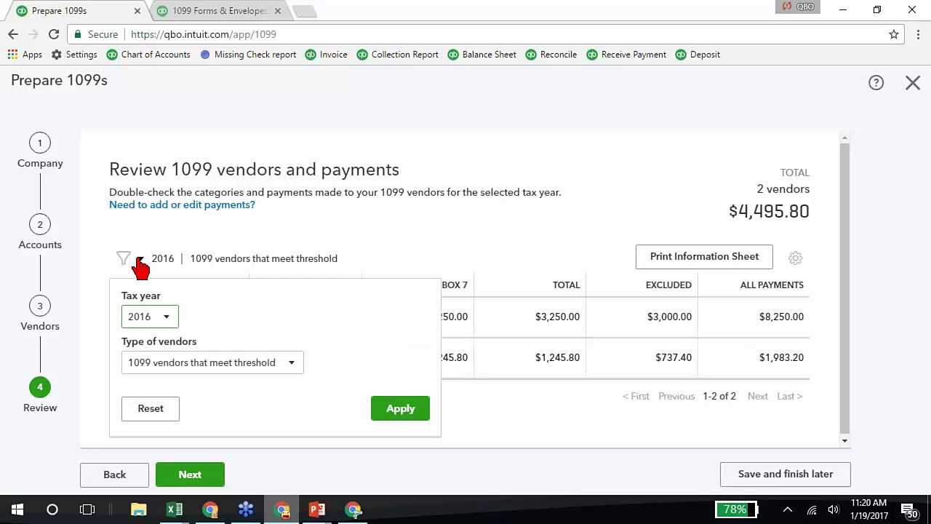
pyautogui.click(168, 318)
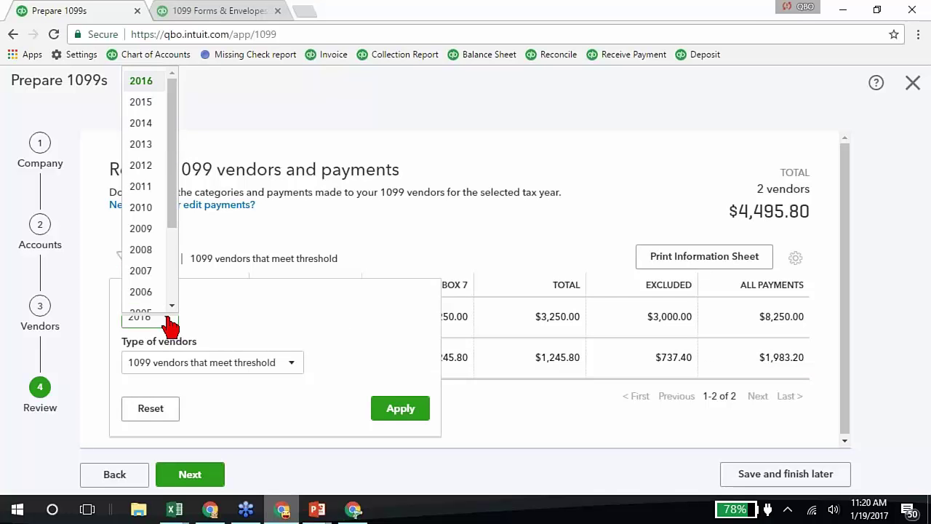
pyautogui.click(167, 318)
pyautogui.click(229, 366)
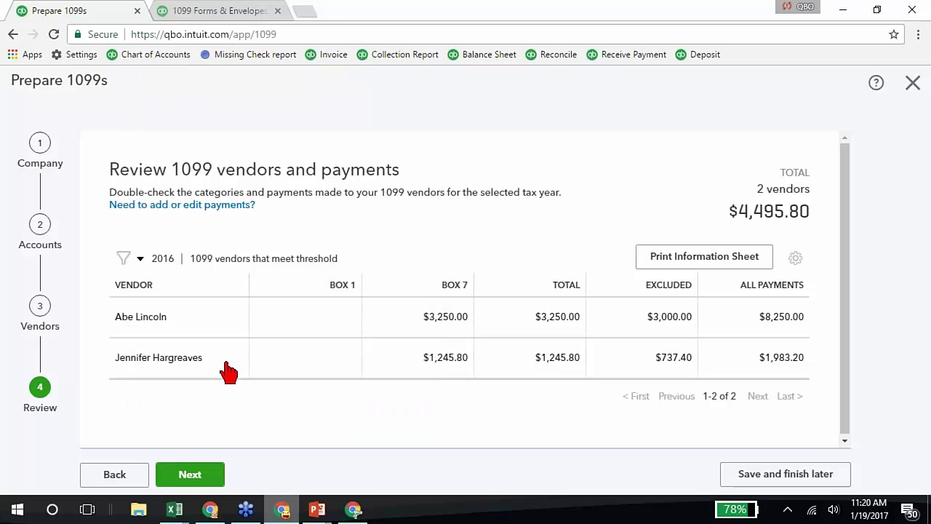
# Filter the 2016 review to 1099 vendors below threshold and examine the listed vendors and their payments.
pyautogui.click(144, 260)
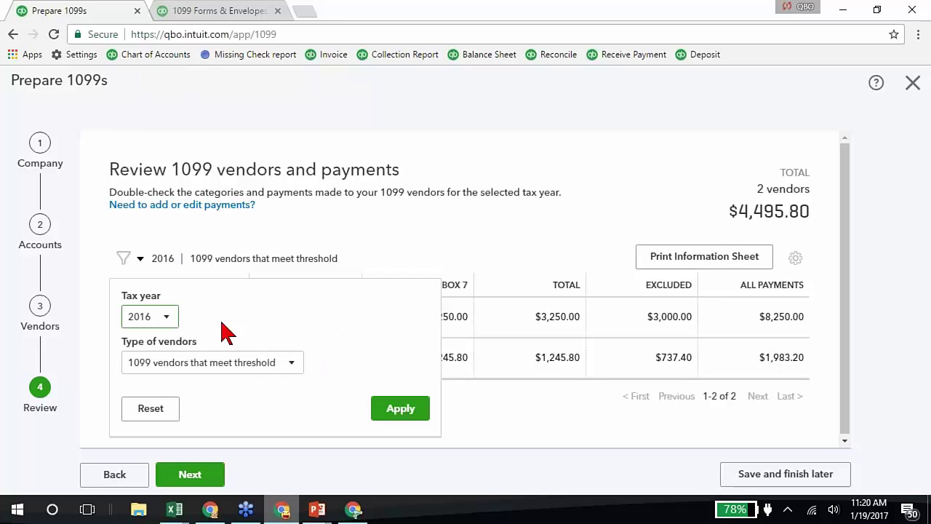
pyautogui.click(293, 367)
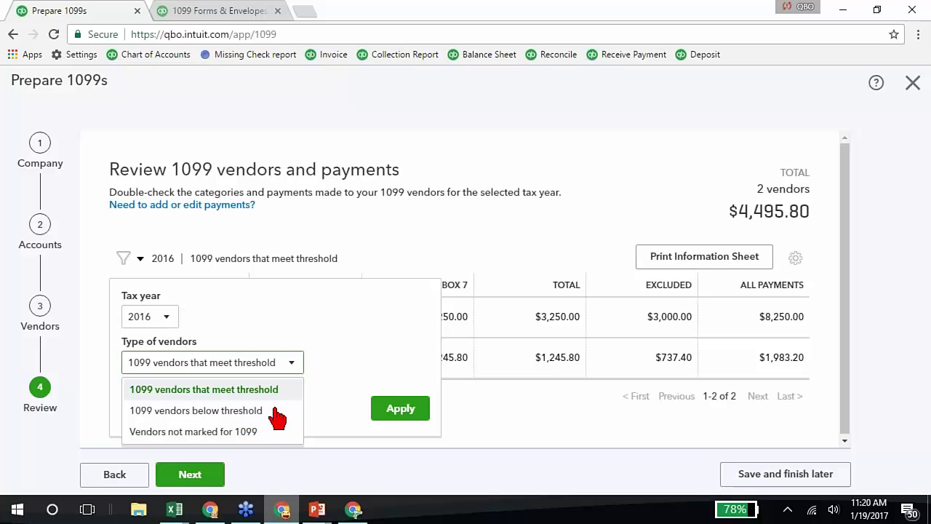
pyautogui.click(294, 368)
pyautogui.click(294, 368)
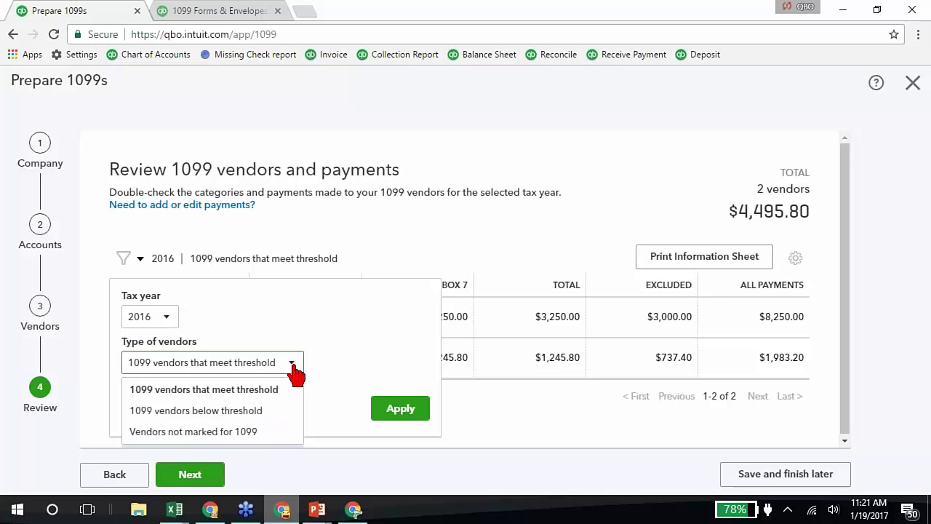
pyautogui.click(233, 411)
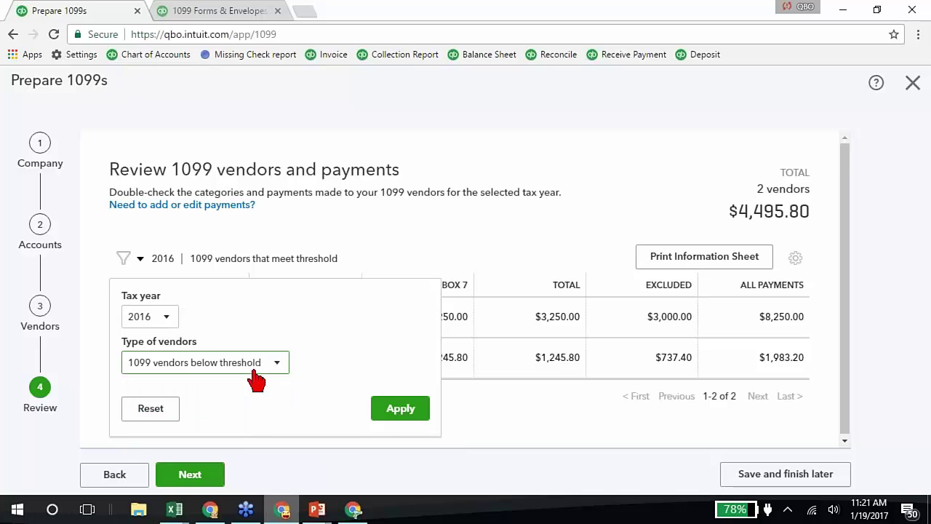
pyautogui.click(393, 411)
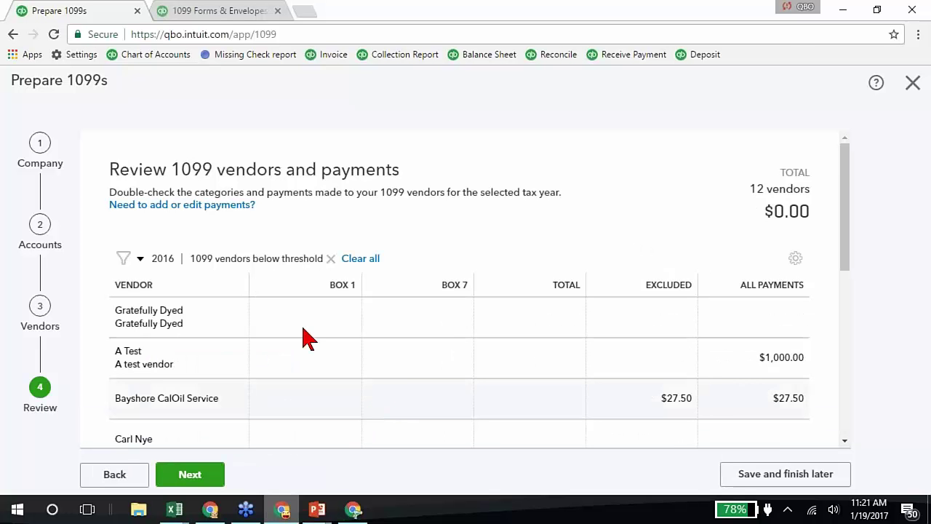
pyautogui.scroll(-1, 306, 331)
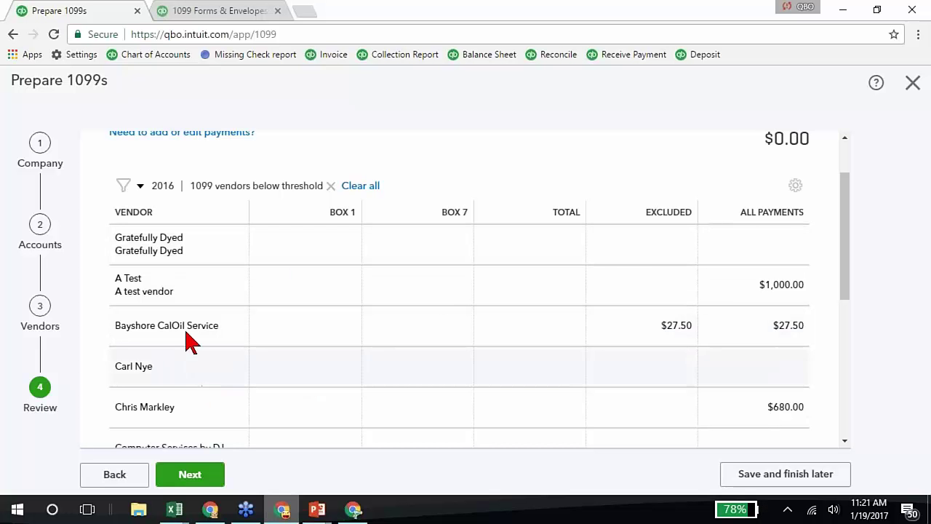
pyautogui.scroll(-1, 193, 342)
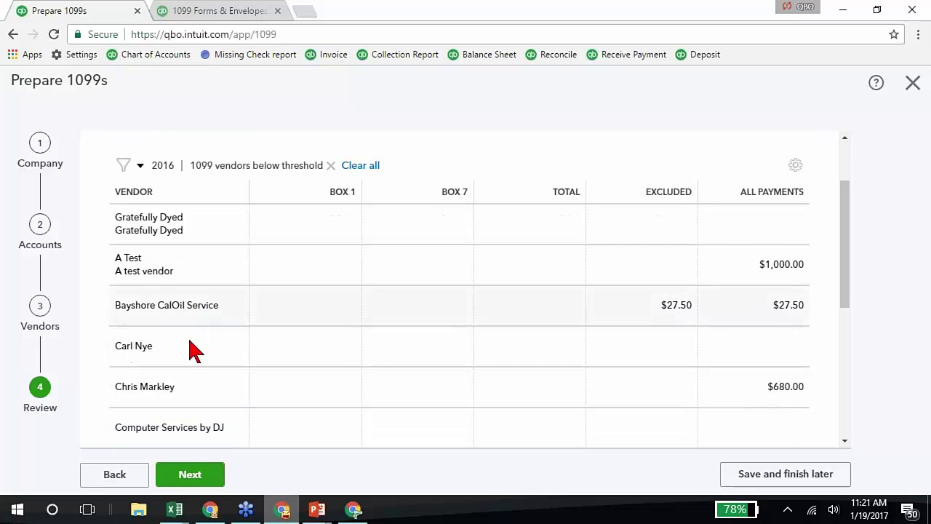
pyautogui.scroll(-1, 160, 203)
pyautogui.scroll(-2, 139, 174)
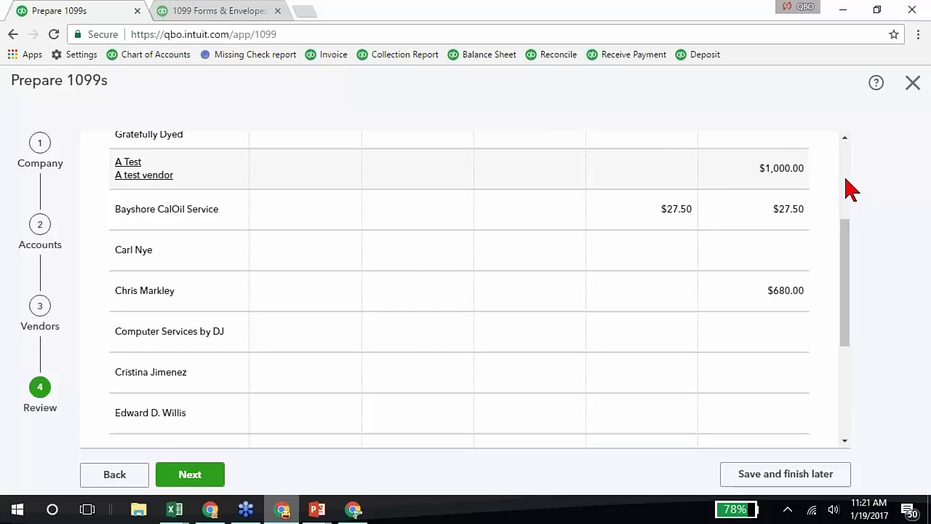
pyautogui.scroll(2, 846, 178)
pyautogui.scroll(2, 849, 187)
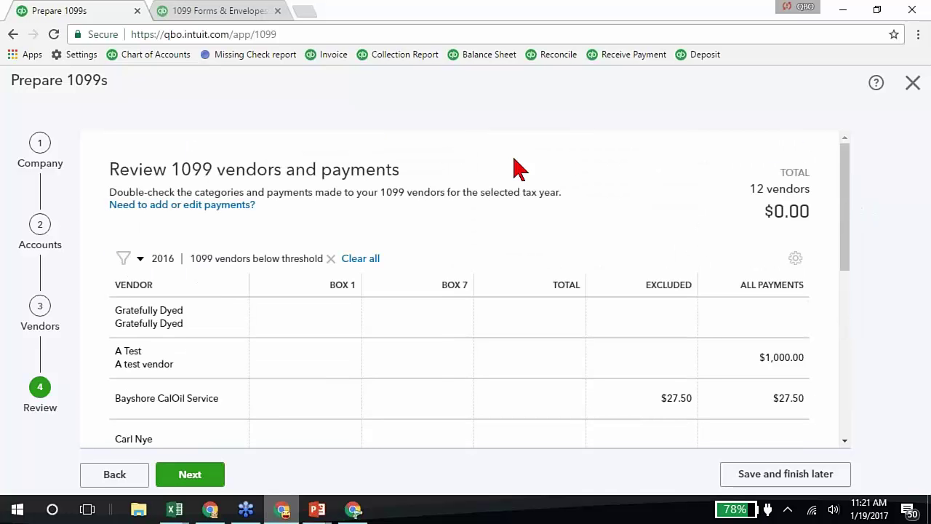
# Filter the review list back to 1099 vendors that meet threshold.
pyautogui.click(140, 262)
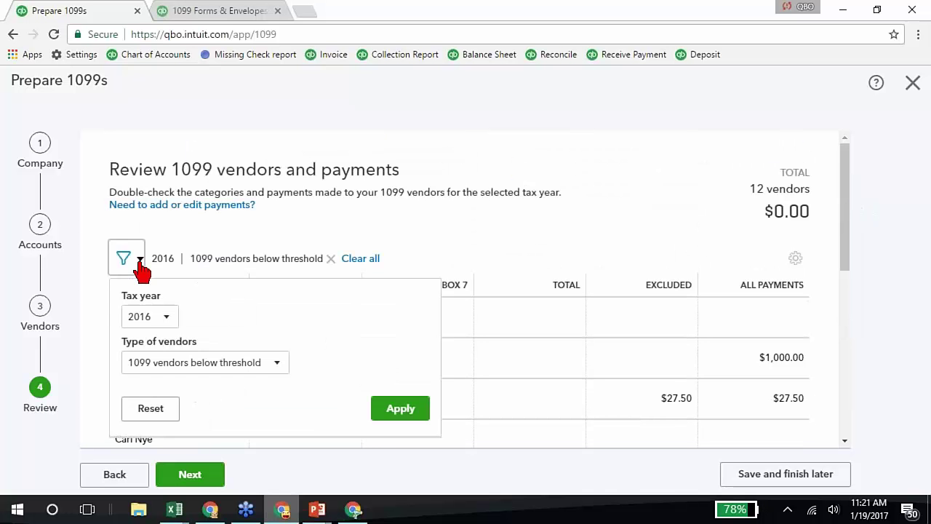
pyautogui.click(278, 364)
pyautogui.click(251, 393)
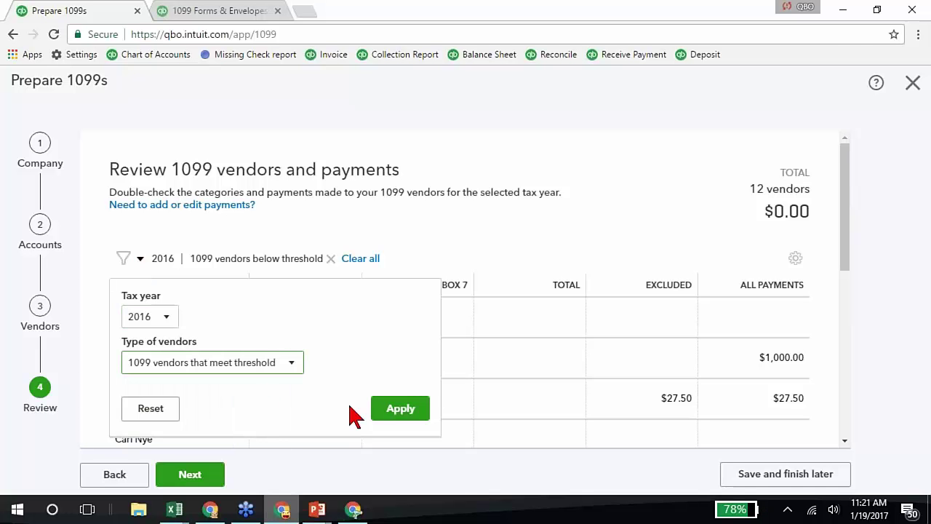
pyautogui.click(378, 410)
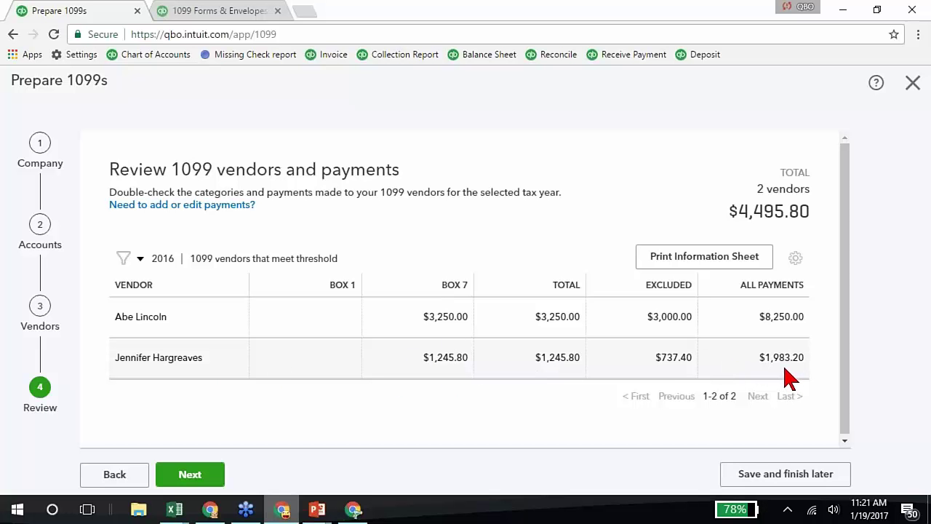
# Change the second vendor's excluded 07/15/2016 expense to be paid from Checking, save it and return to the 1099 review.
pyautogui.click(665, 359)
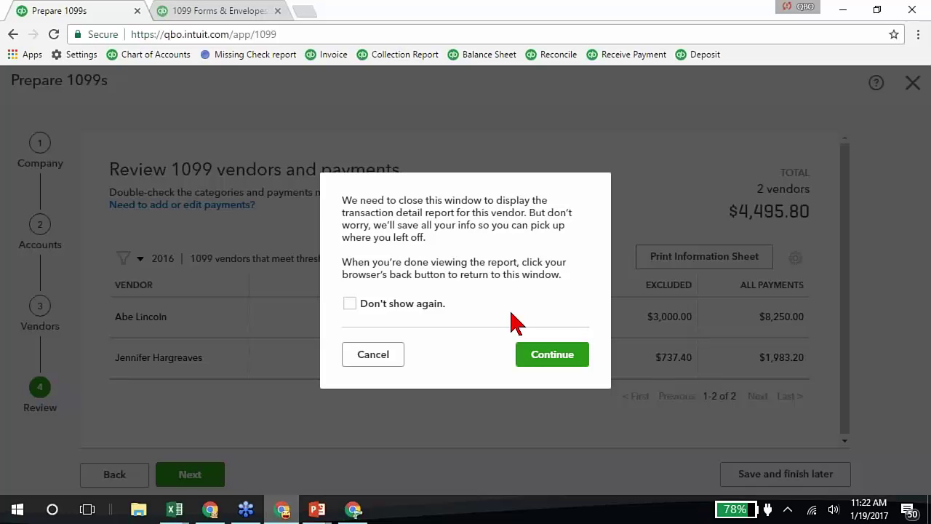
pyautogui.click(540, 356)
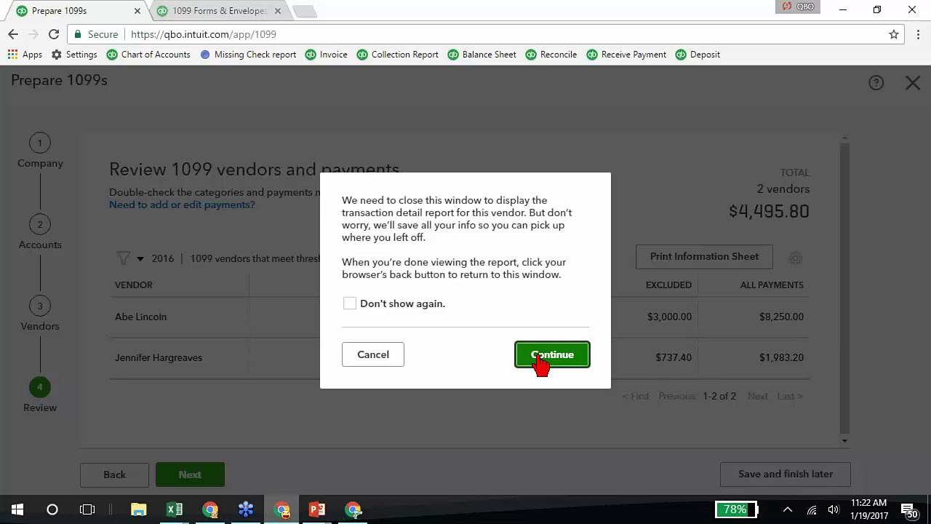
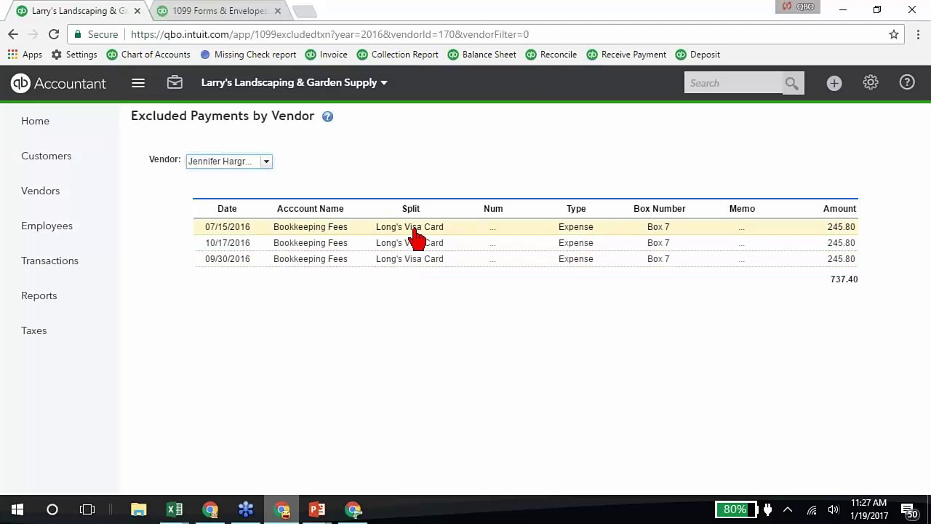
pyautogui.click(415, 231)
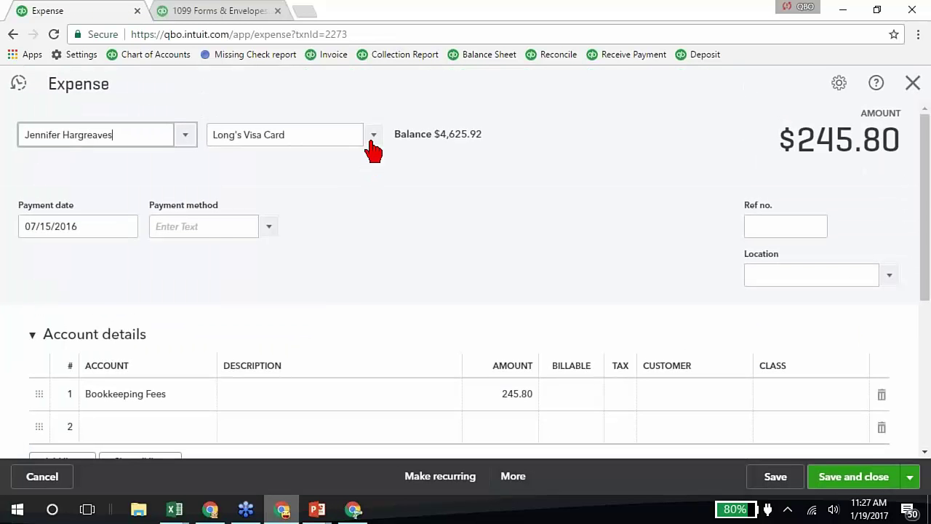
pyautogui.click(372, 137)
pyautogui.scroll(5, 349, 247)
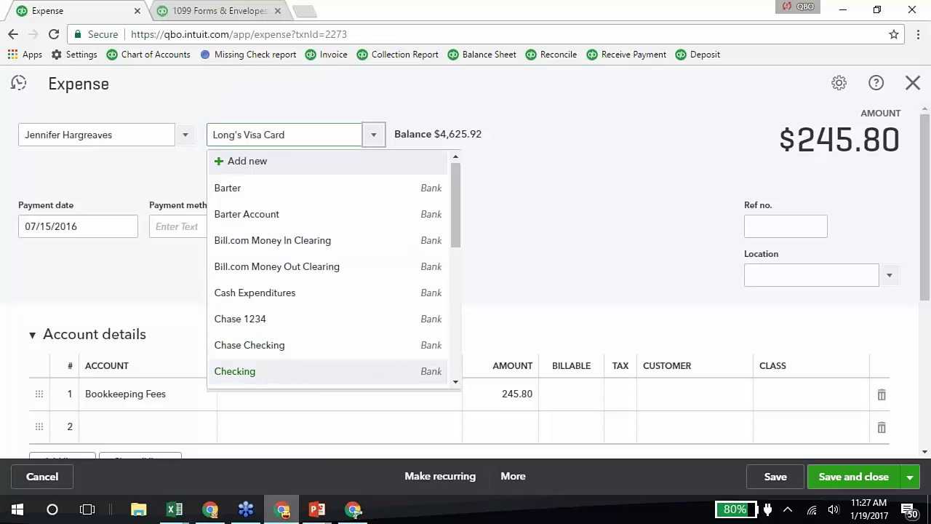
pyautogui.click(244, 372)
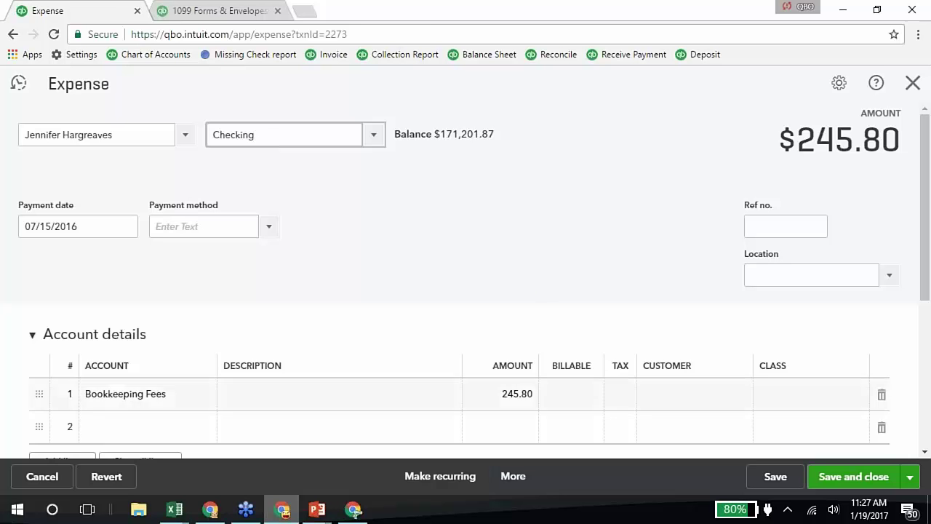
pyautogui.click(861, 487)
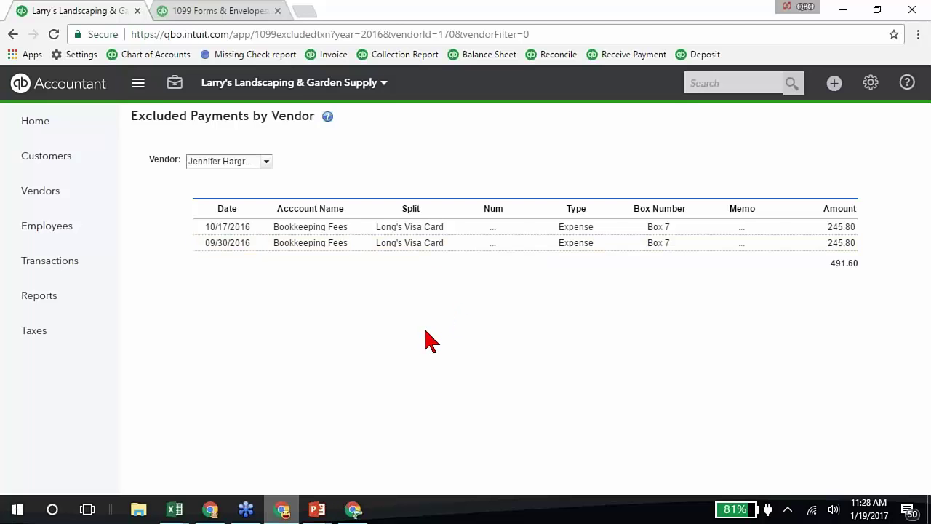
pyautogui.hotkey('alt', 'Left')
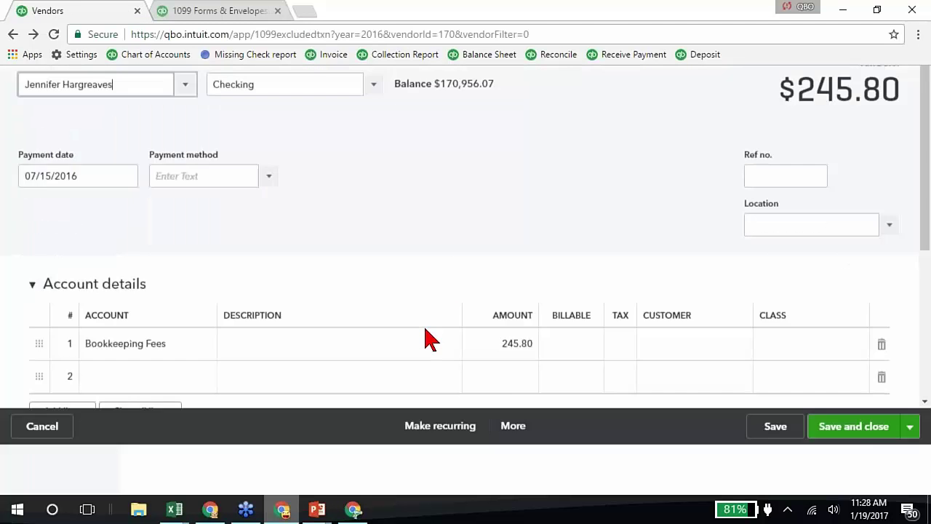
pyautogui.hotkey('alt', 'Left')
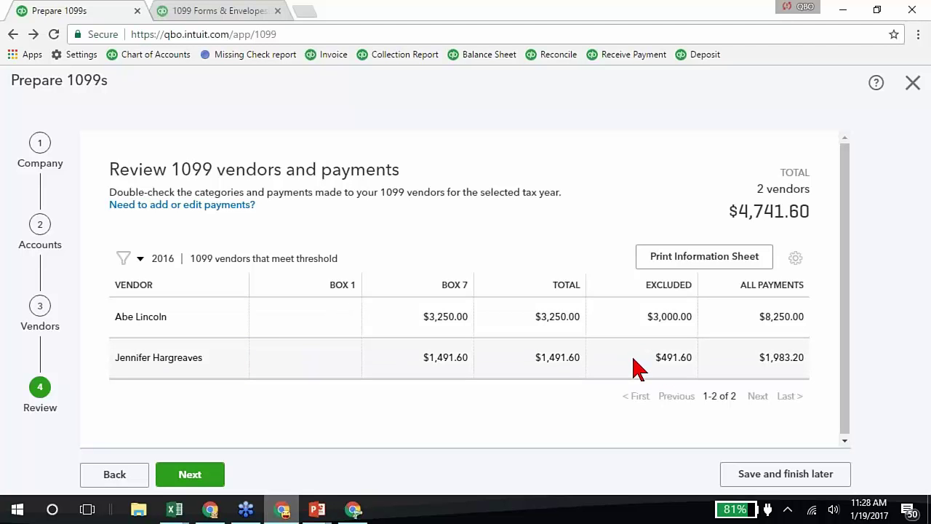
# Check the vendor type filter options, reapply 1099 vendors that meet threshold and continue to the filing options.
pyautogui.click(134, 259)
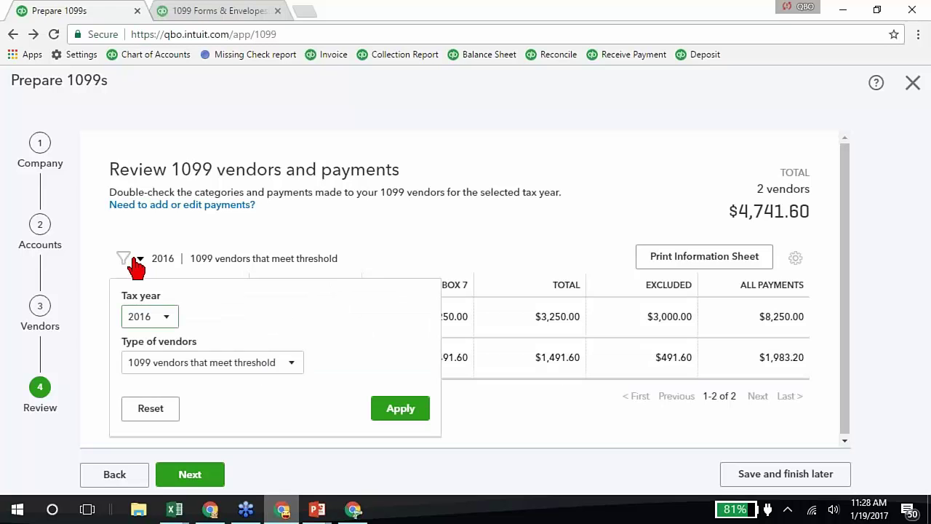
pyautogui.click(279, 371)
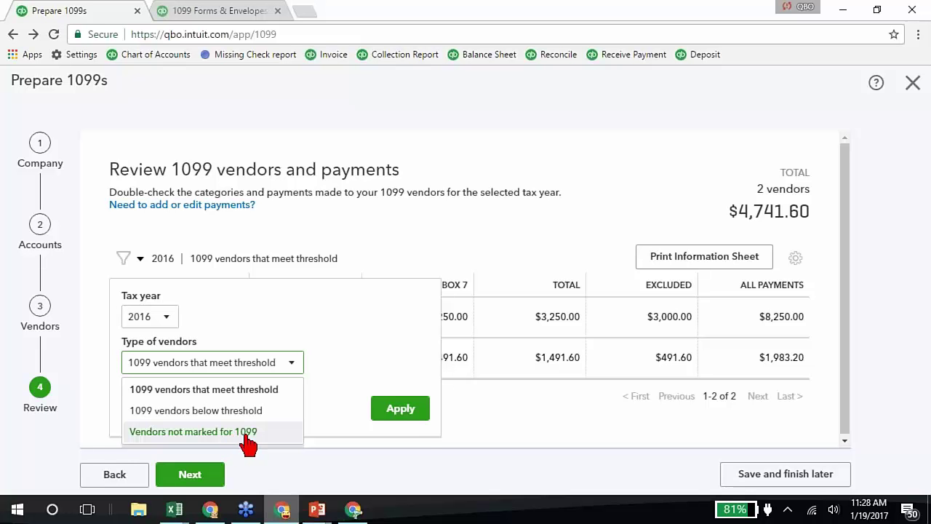
pyautogui.click(297, 365)
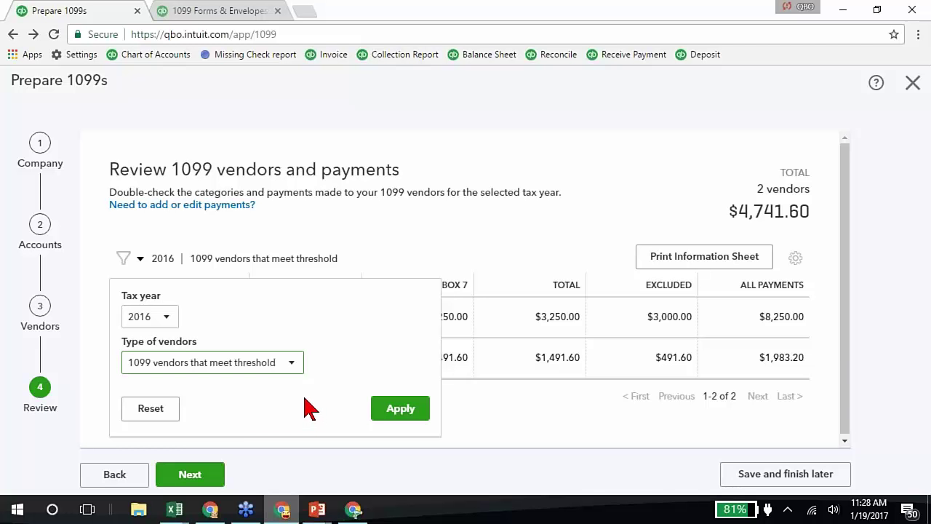
pyautogui.click(400, 408)
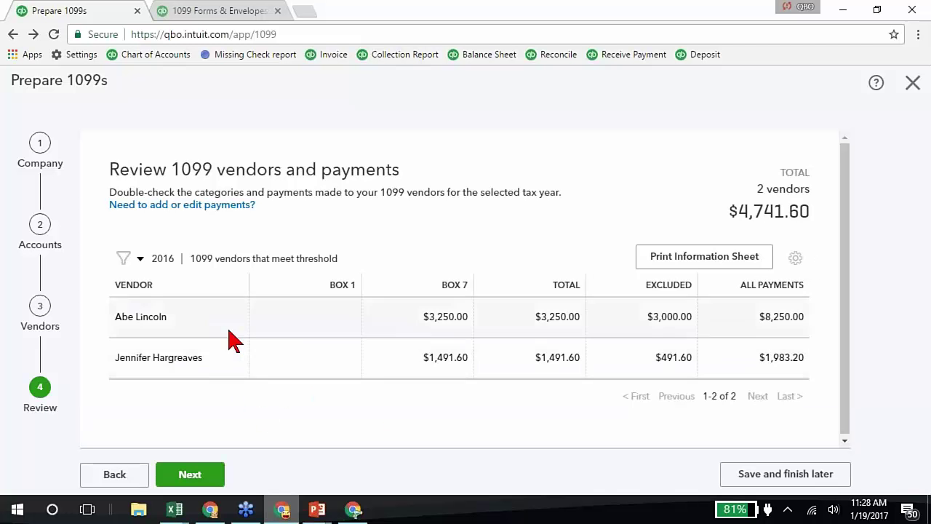
pyautogui.click(191, 474)
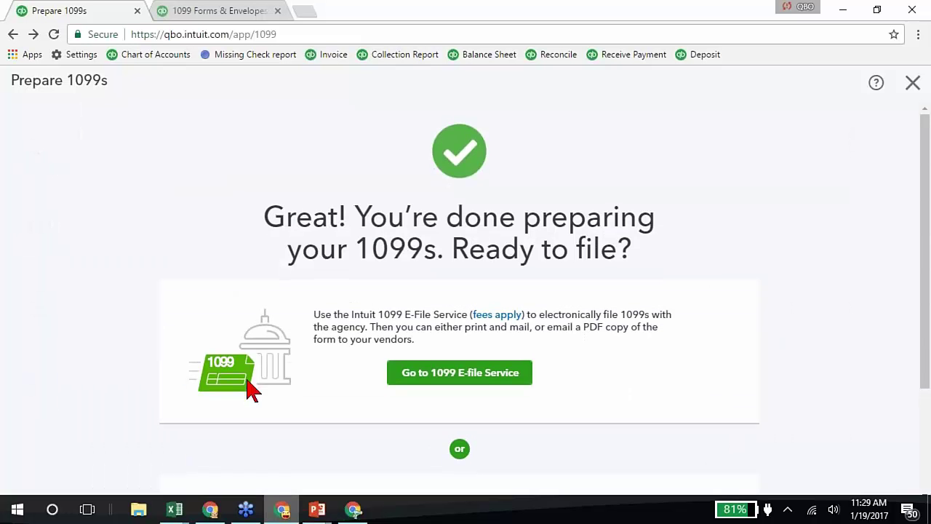
# Look up the 1099 filing fees, view the 1099 E-file Service pricing page in a new browser tab and return to Prepare 1099s.
pyautogui.click(501, 320)
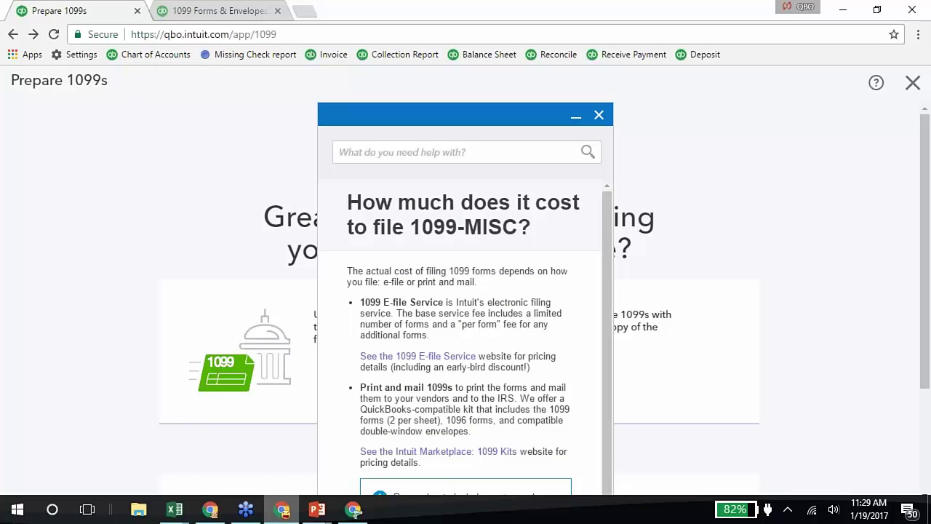
pyautogui.scroll(-1, 460, 335)
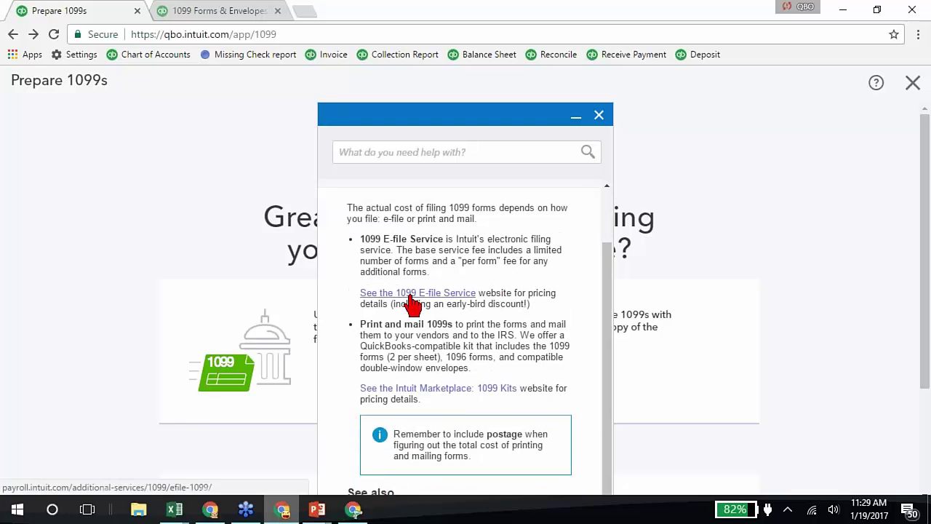
pyautogui.rightClick(441, 296)
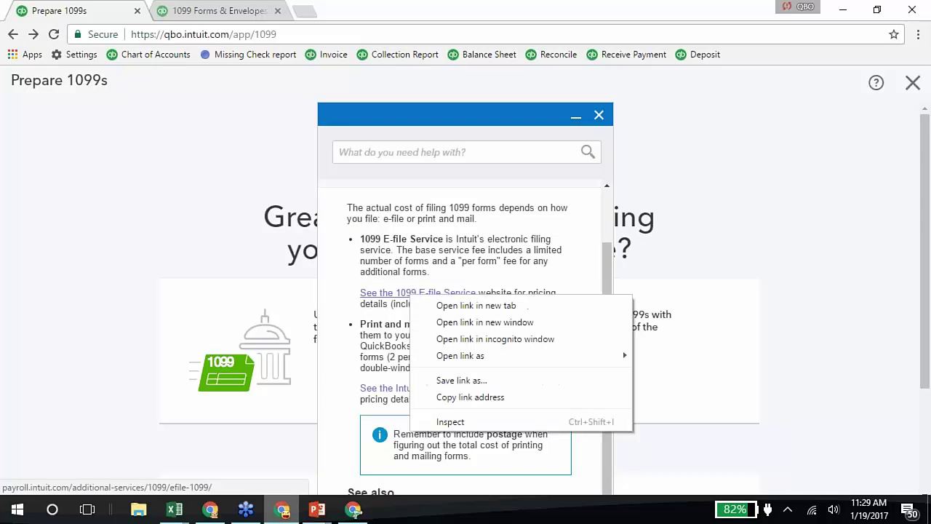
pyautogui.click(460, 311)
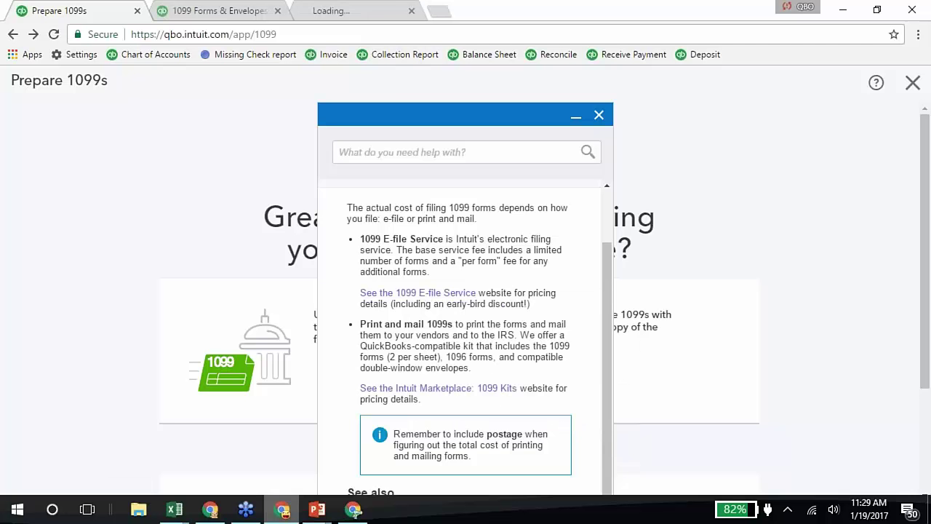
pyautogui.click(375, 15)
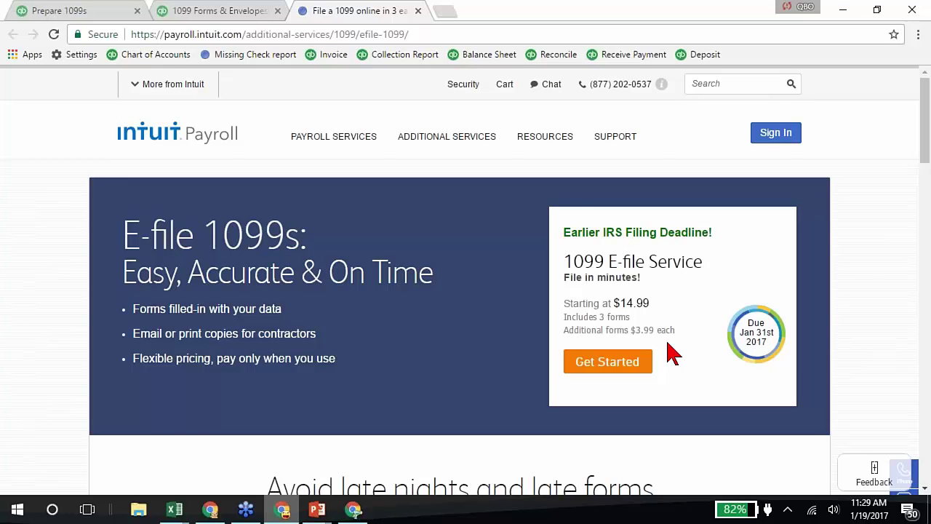
pyautogui.click(82, 13)
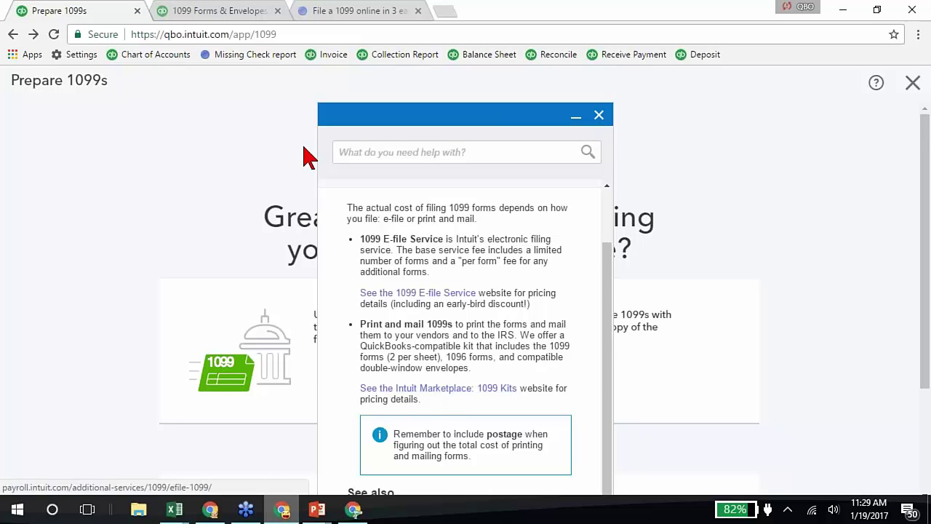
# Look up the 1099 kit quantity prices on the 1099 Forms & Envelopes page, return to Prepare 1099s and review the print and mail option.
pyautogui.click(231, 10)
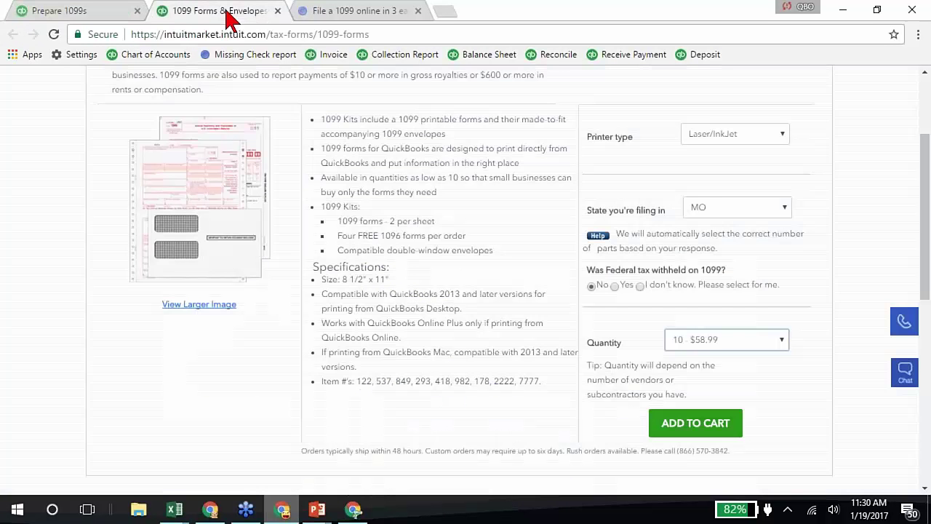
pyautogui.click(728, 347)
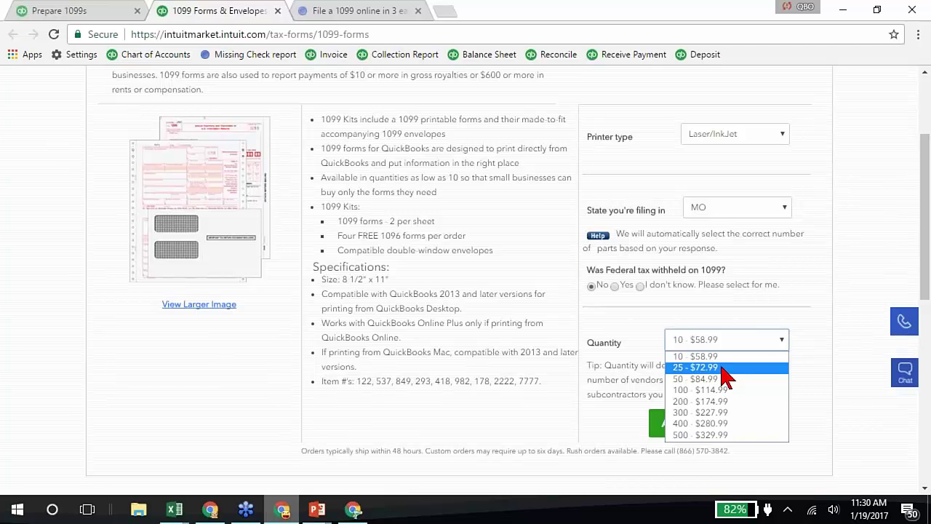
pyautogui.click(633, 318)
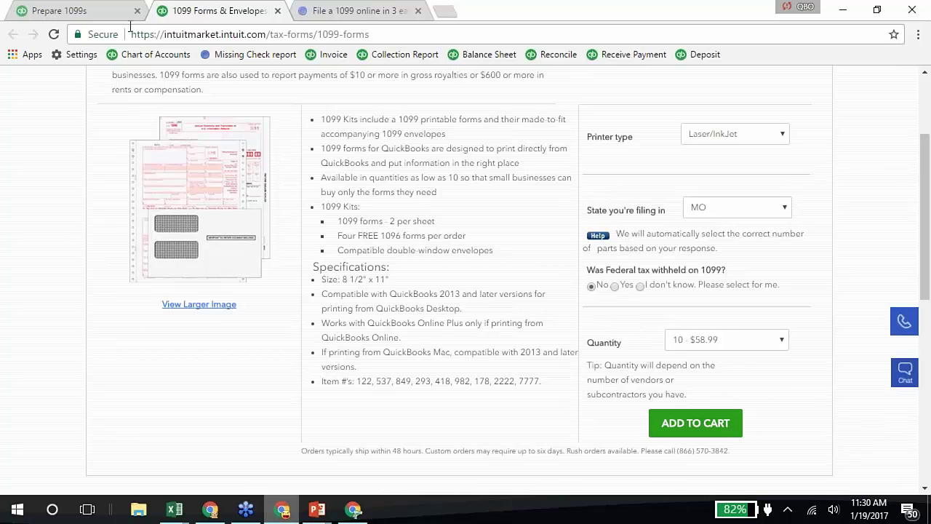
pyautogui.click(83, 12)
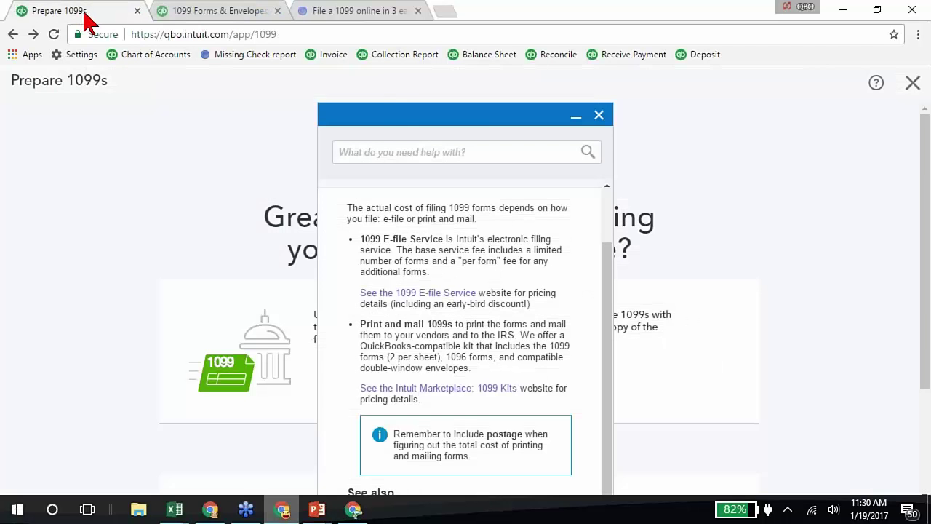
pyautogui.click(577, 117)
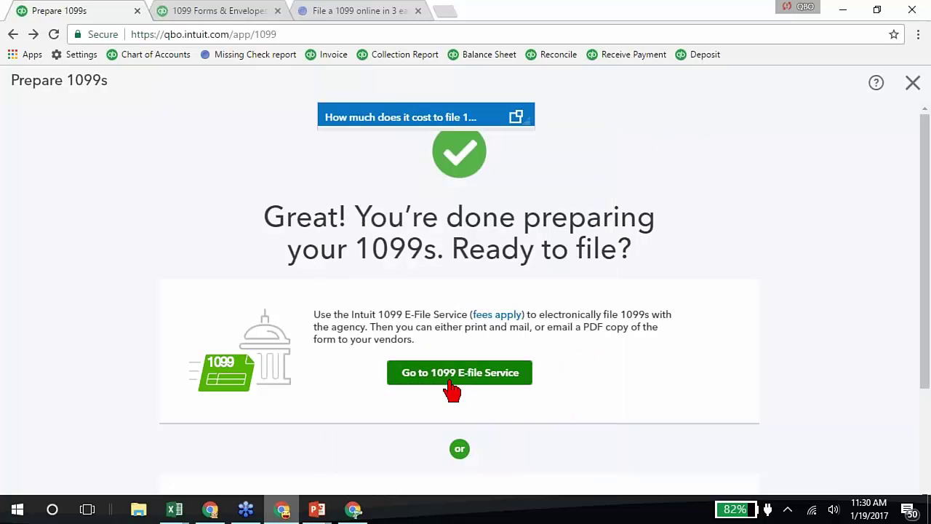
pyautogui.scroll(-3, 461, 386)
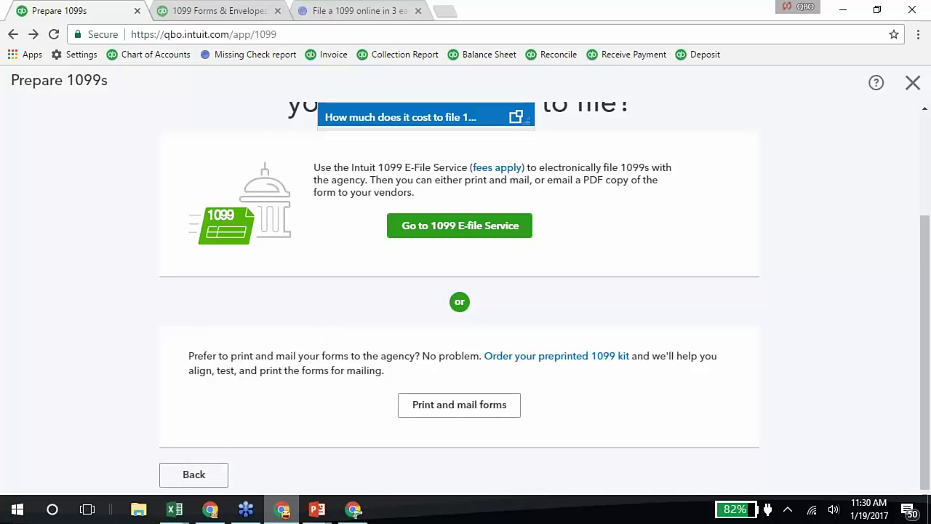
# Exit and resume the 1099 preparation, continue from the vendor review to the filing options and view the 1099 E-file Service pricing page.
pyautogui.click(913, 83)
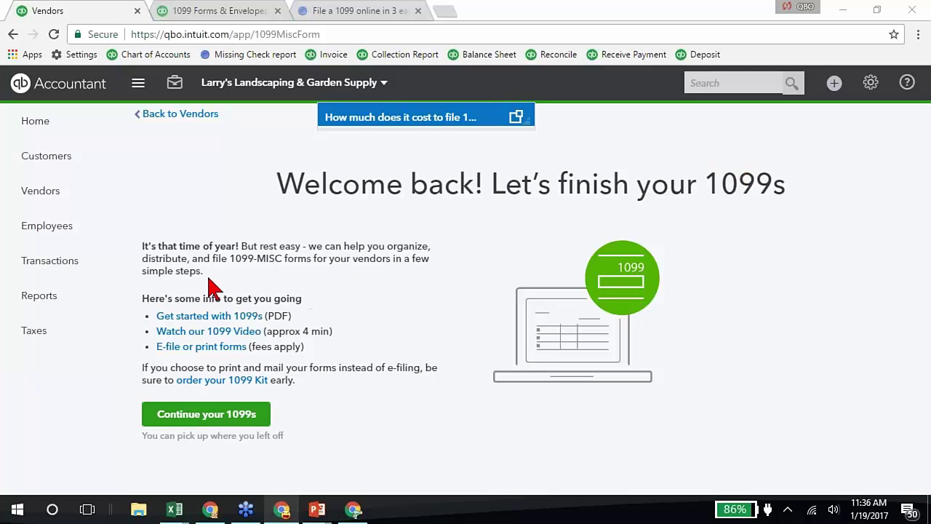
pyautogui.click(226, 416)
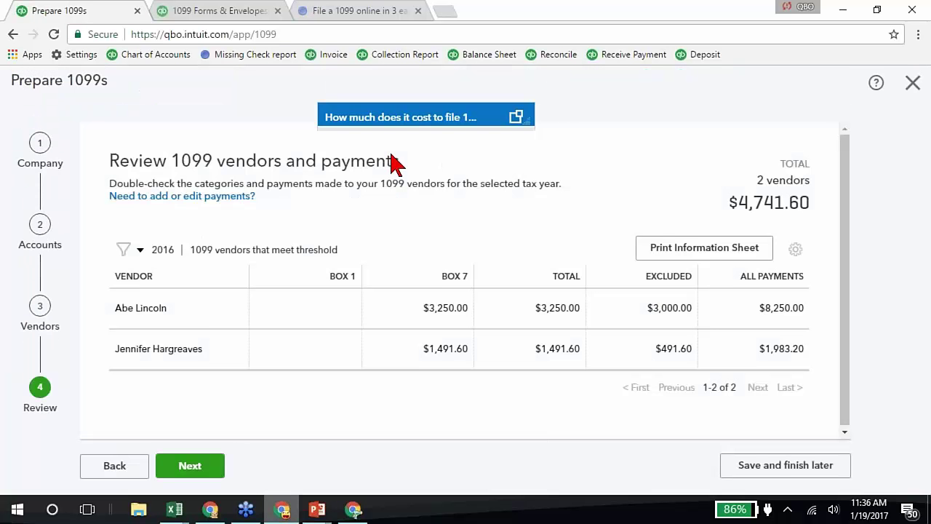
pyautogui.click(191, 475)
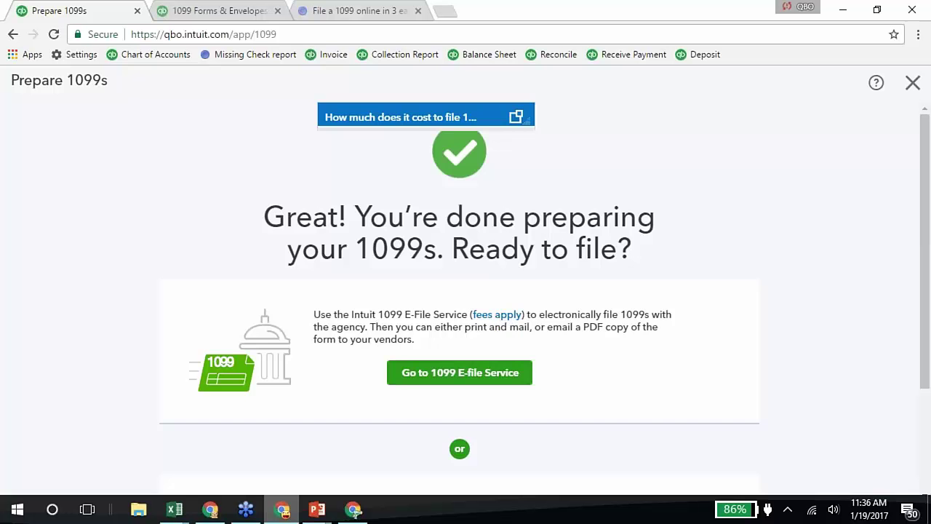
pyautogui.click(354, 10)
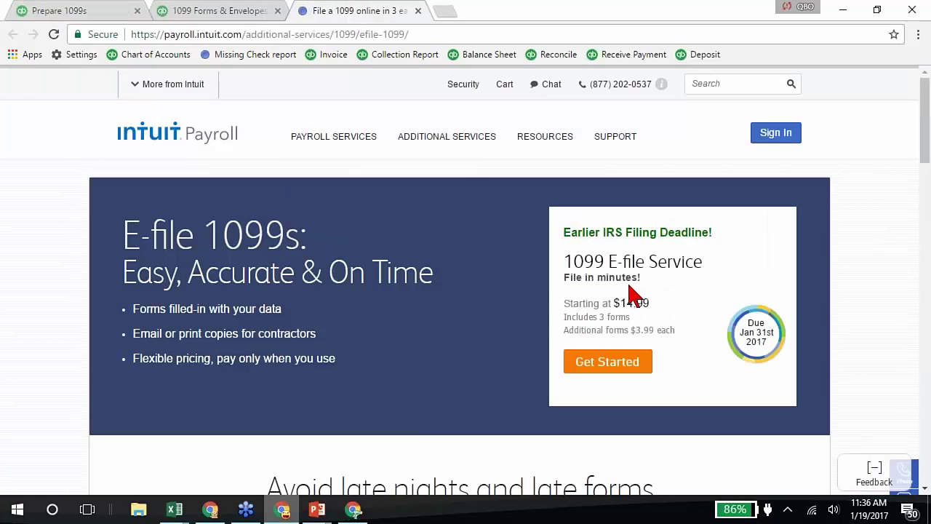
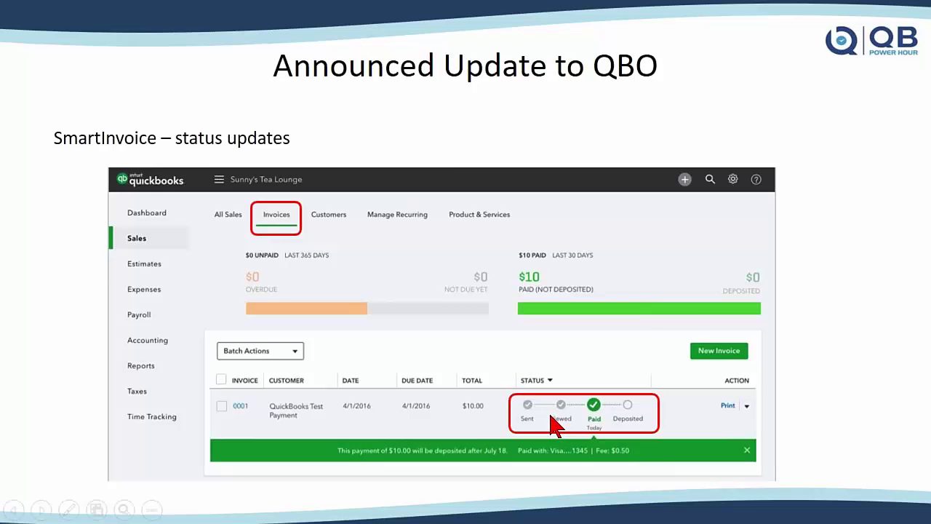
# Switch from the slide show to the browser window with the Prepare 1099s page, glancing at the 1099 Forms & Envelopes page.
pyautogui.hotkey('alt', 'Tab')
pyautogui.hotkey('alt', 'Tab')
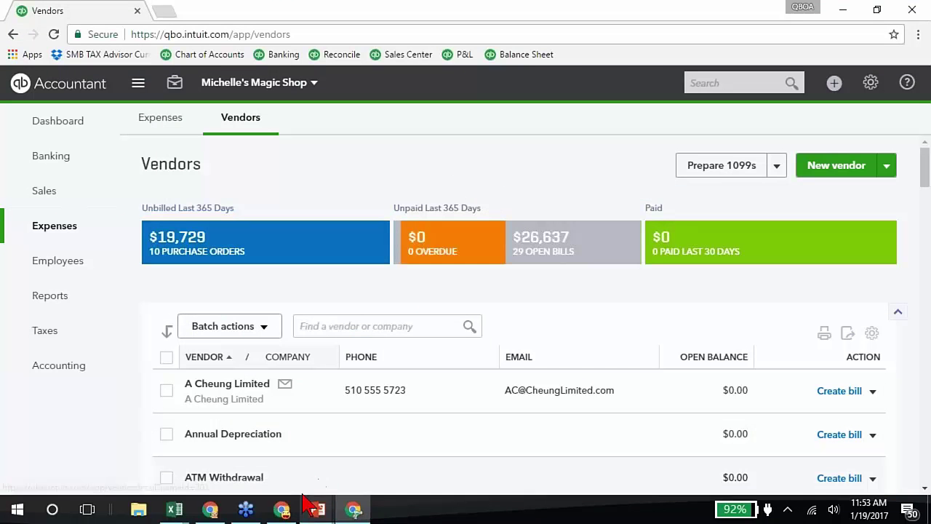
pyautogui.hotkey('alt', 'Tab')
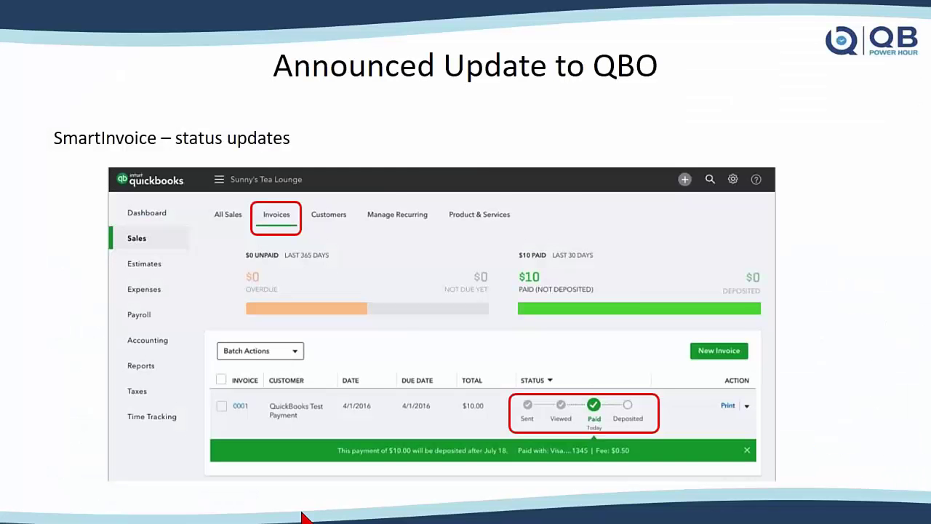
pyautogui.hotkey('alt', 'Tab')
pyautogui.press('Tab')
pyautogui.press('Tab')
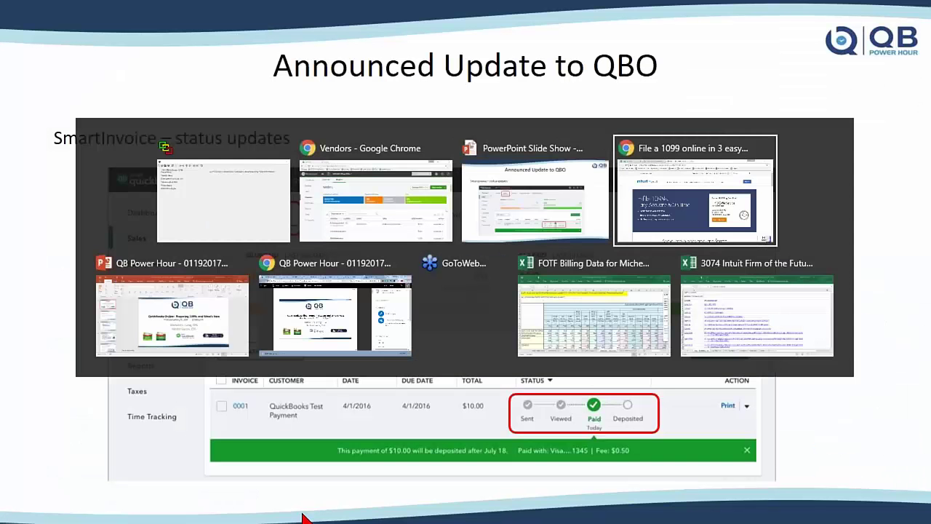
pyautogui.click(77, 13)
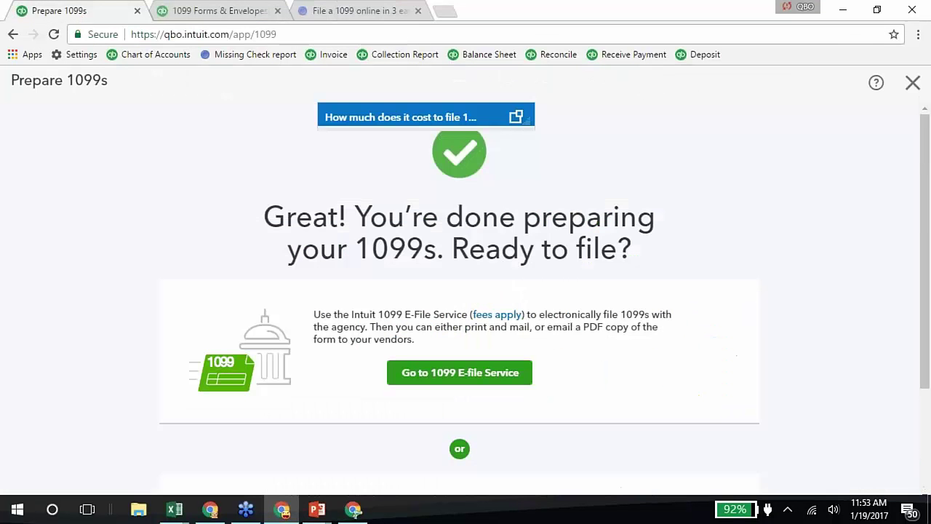
pyautogui.click(283, 509)
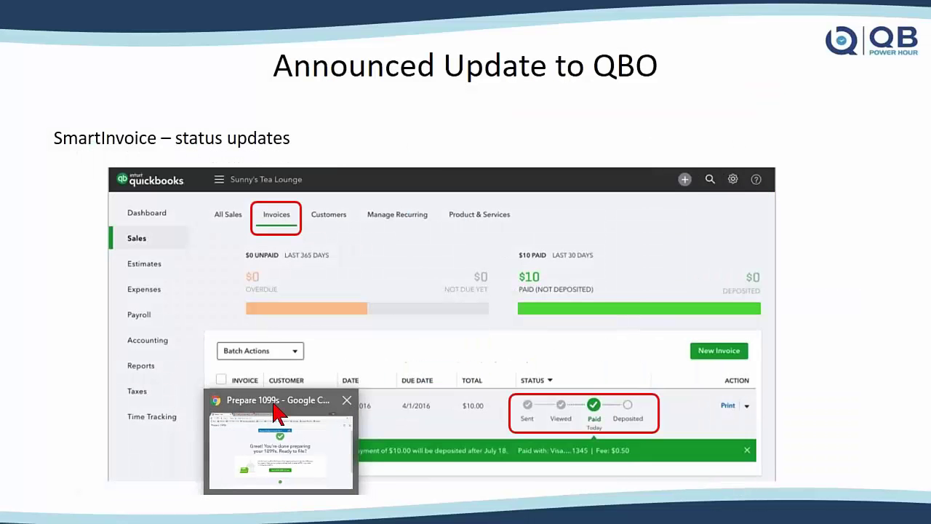
pyautogui.hotkey('alt', 'Tab')
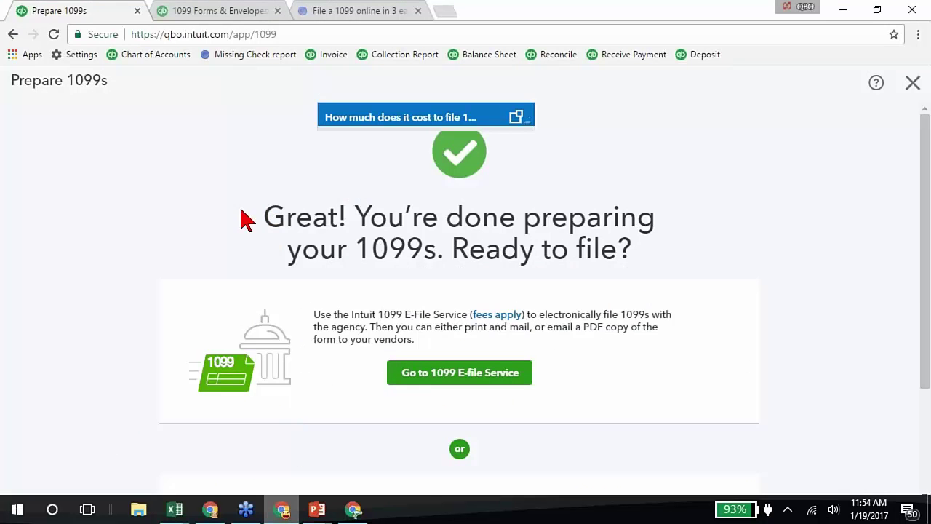
pyautogui.click(251, 12)
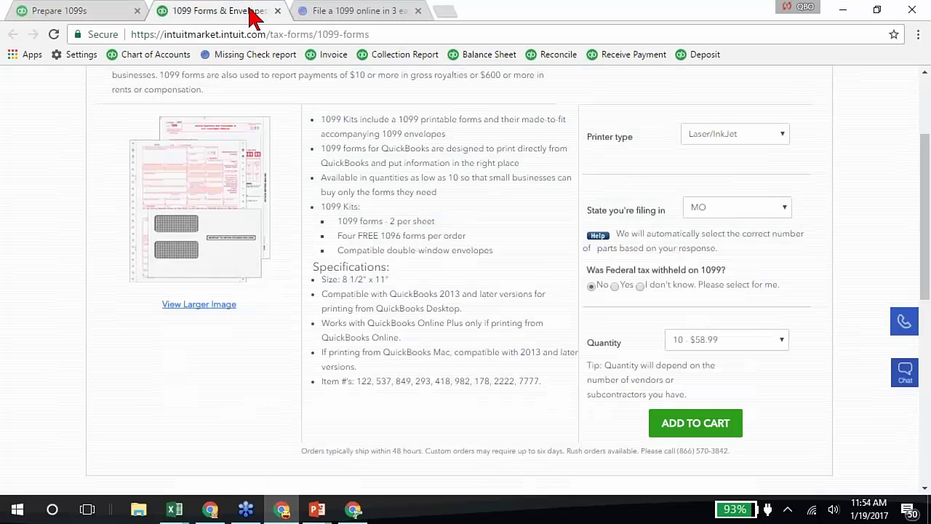
pyautogui.click(62, 11)
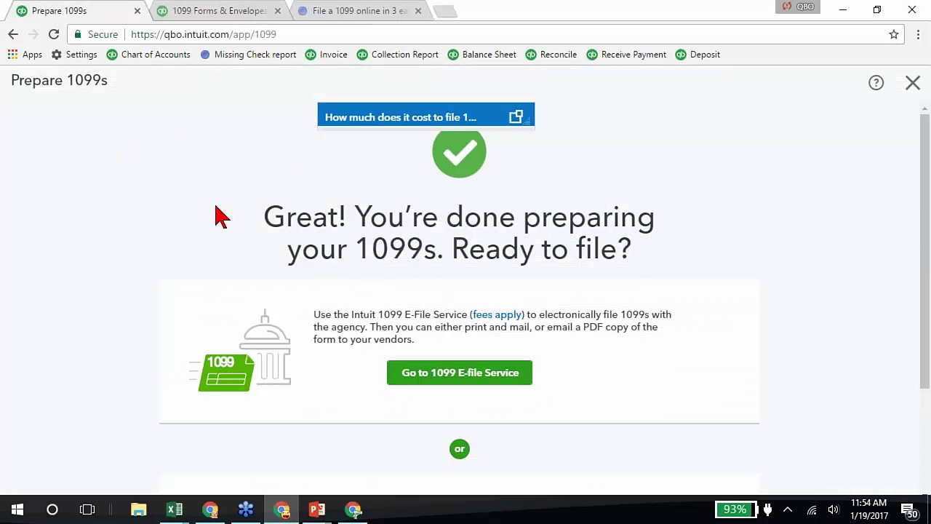
# Leave Prepare 1099s, switch to the Michelle's Magic Shop company and open its Recurring Transactions list.
pyautogui.click(913, 84)
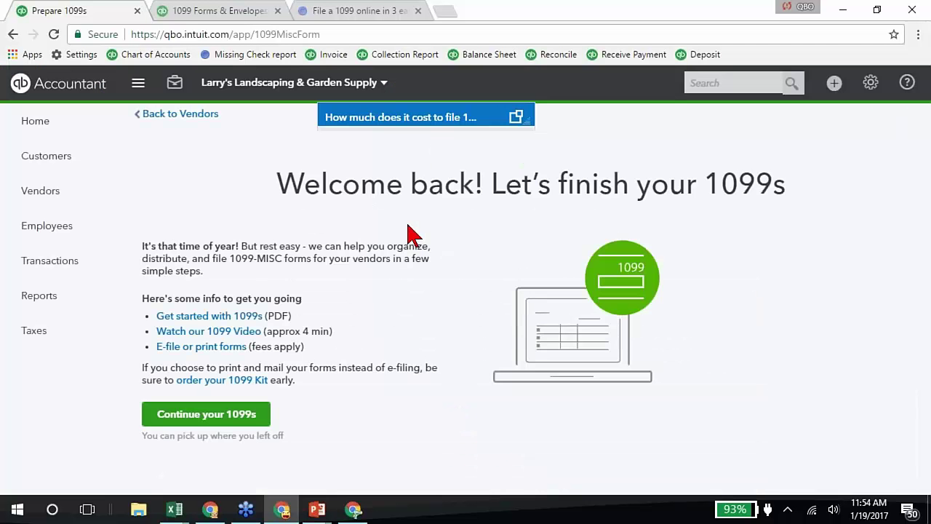
pyautogui.click(256, 83)
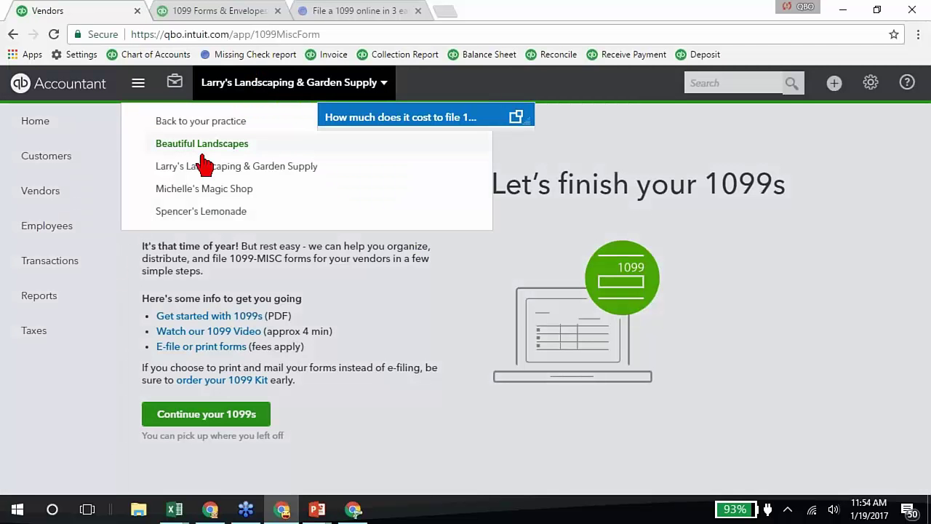
pyautogui.click(190, 185)
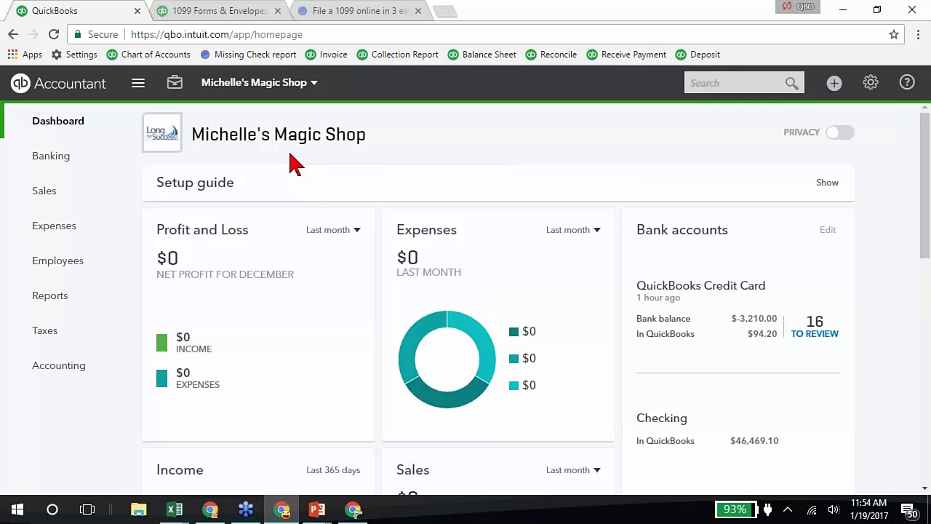
pyautogui.click(870, 84)
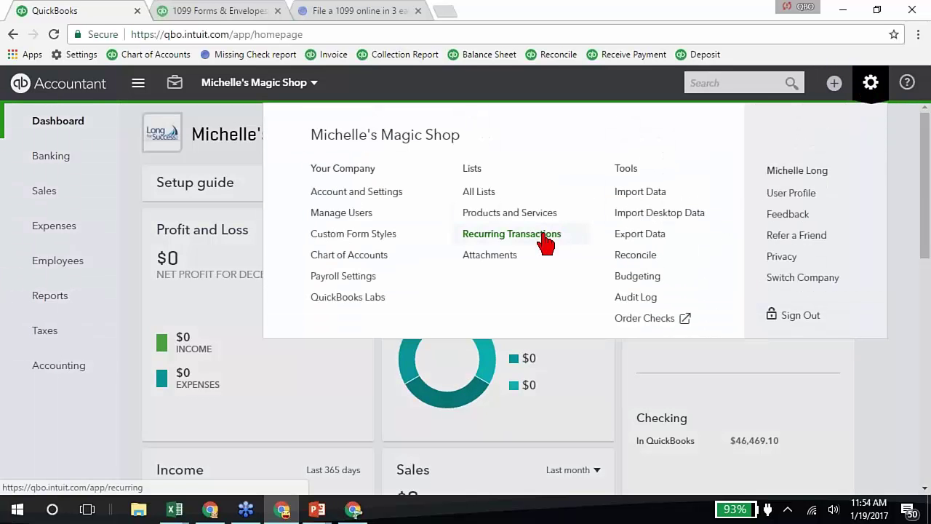
pyautogui.click(544, 236)
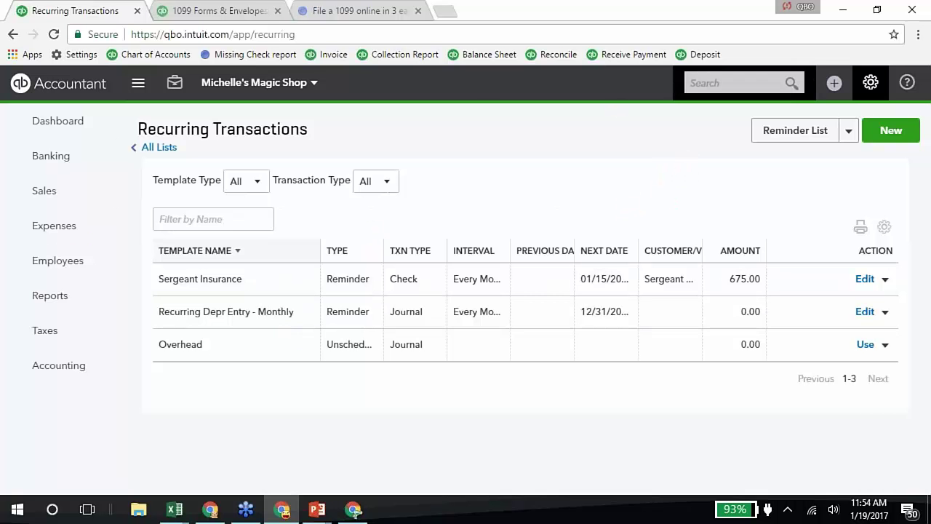
# From a new sales receipt form, open a recent sales receipt and turn it into a recurring sales receipt template.
pyautogui.click(834, 82)
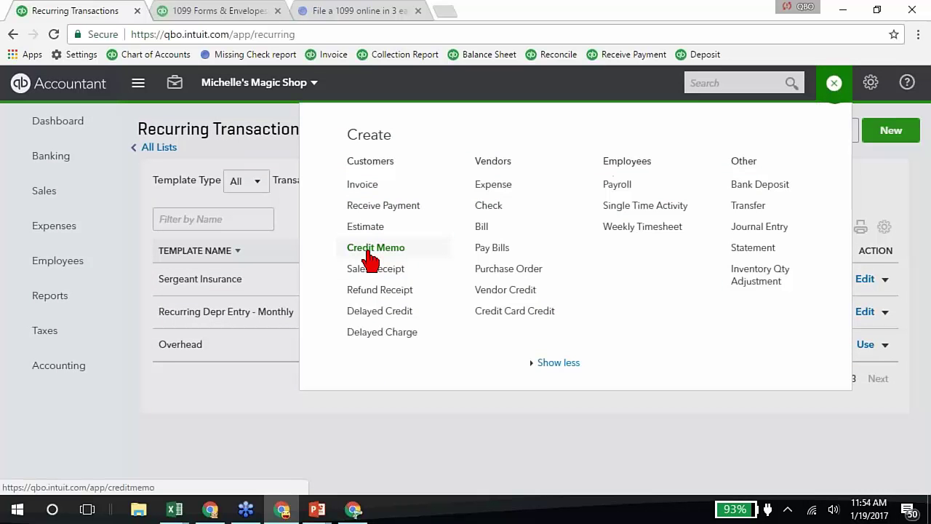
pyautogui.click(374, 269)
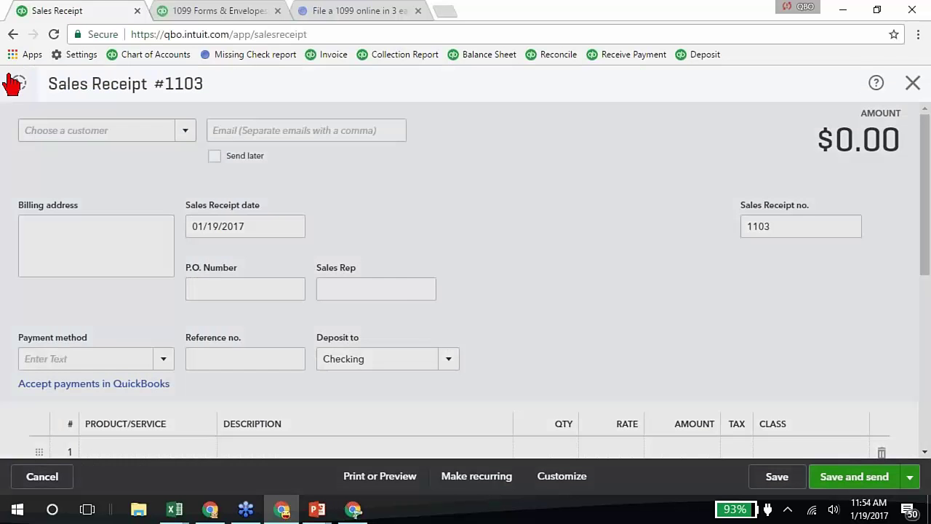
pyautogui.click(12, 84)
pyautogui.click(32, 172)
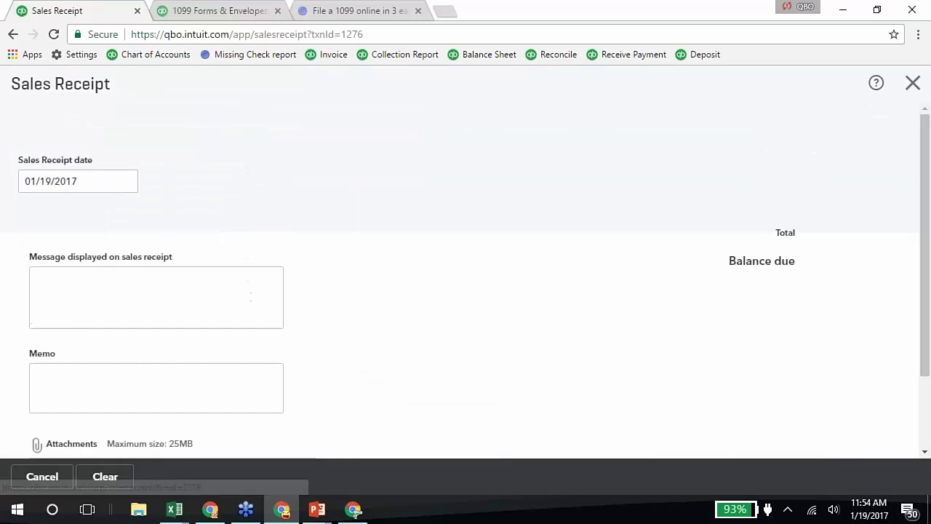
pyautogui.click(468, 482)
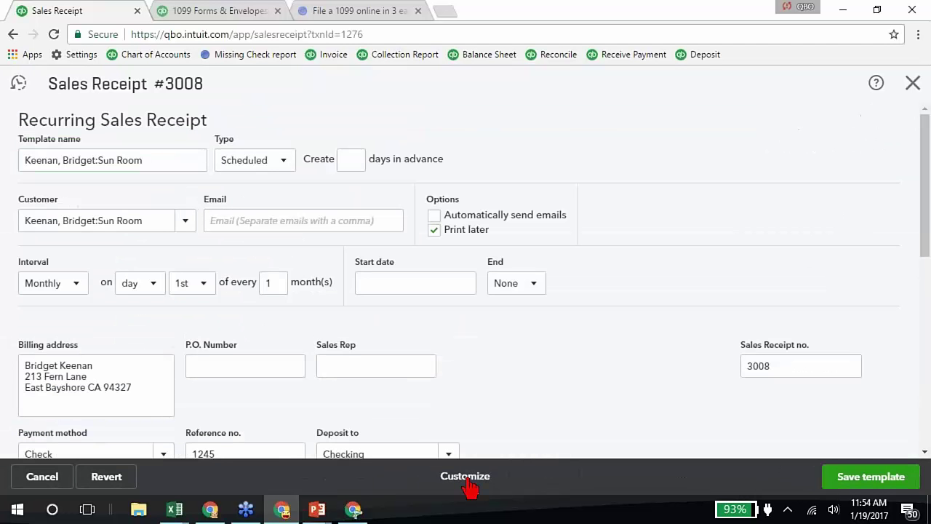
# Alternate the recurring sales receipt's payment method between VISA and Check to compare them, and leave it set to VISA.
pyautogui.scroll(-1, 468, 386)
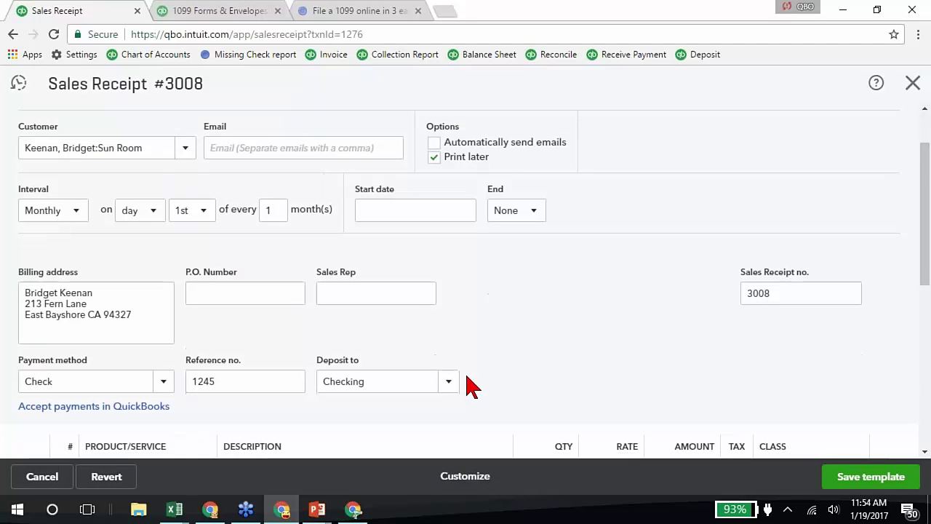
pyautogui.scroll(-1, 472, 386)
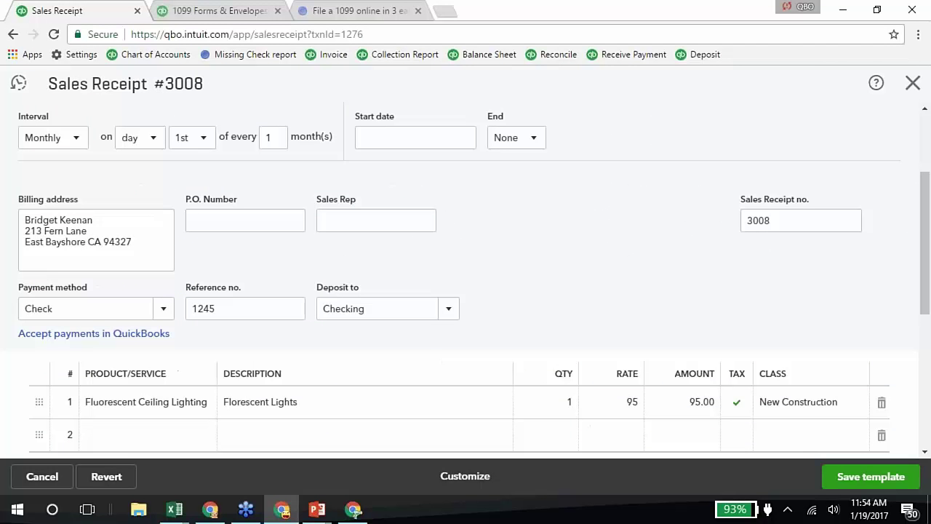
pyautogui.click(165, 309)
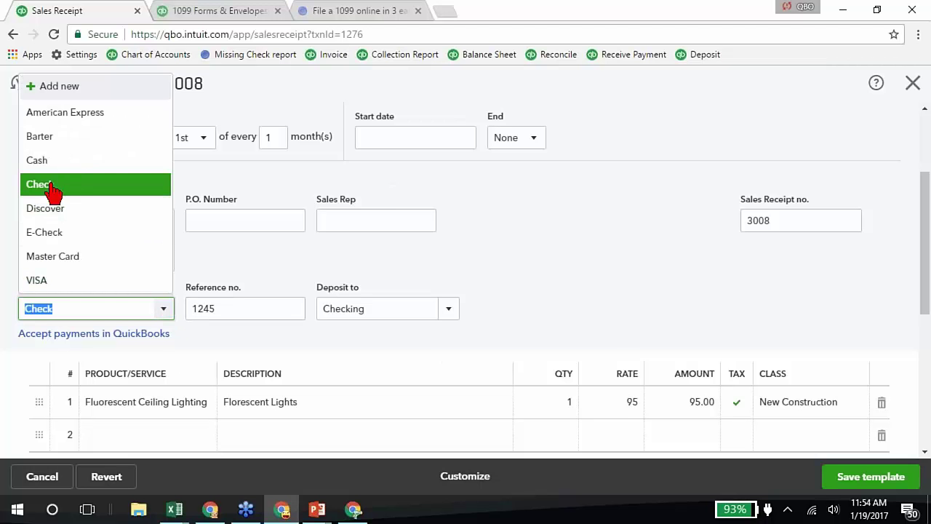
pyautogui.click(45, 280)
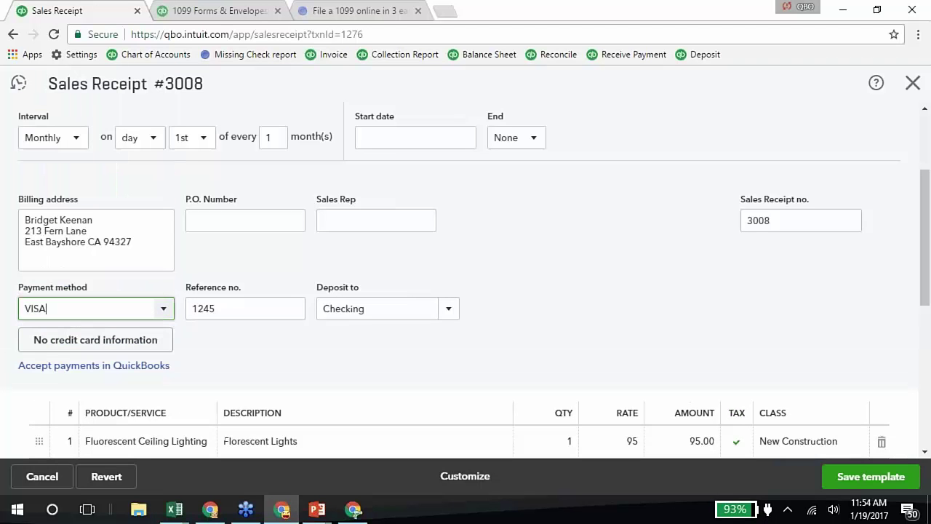
pyautogui.click(164, 309)
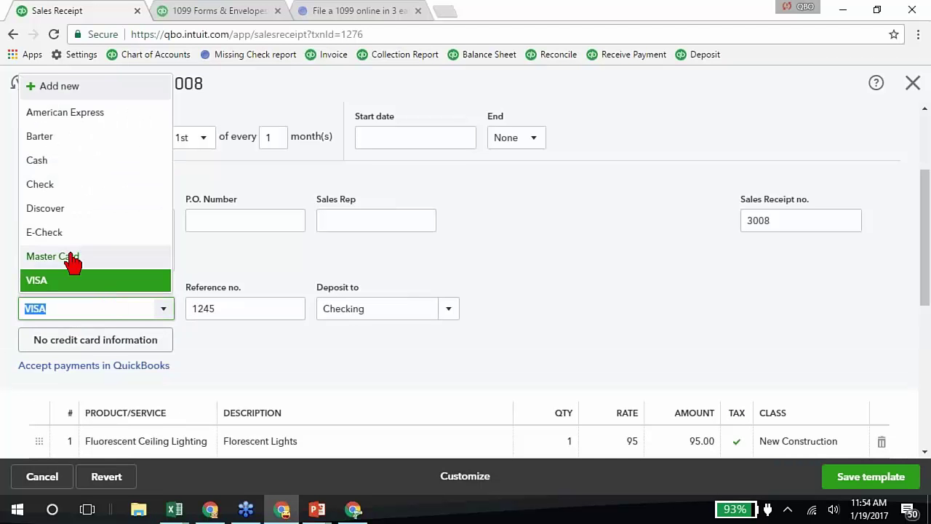
pyautogui.click(59, 187)
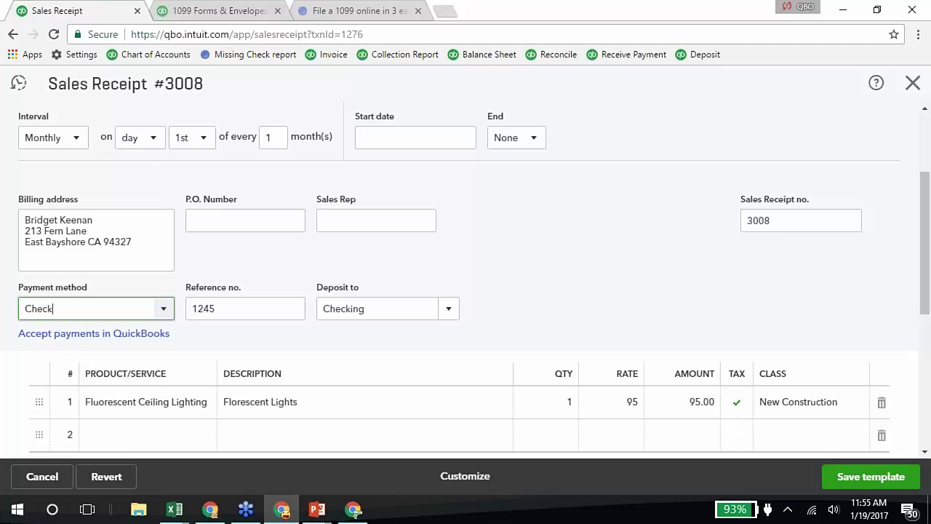
pyautogui.click(162, 311)
pyautogui.click(88, 283)
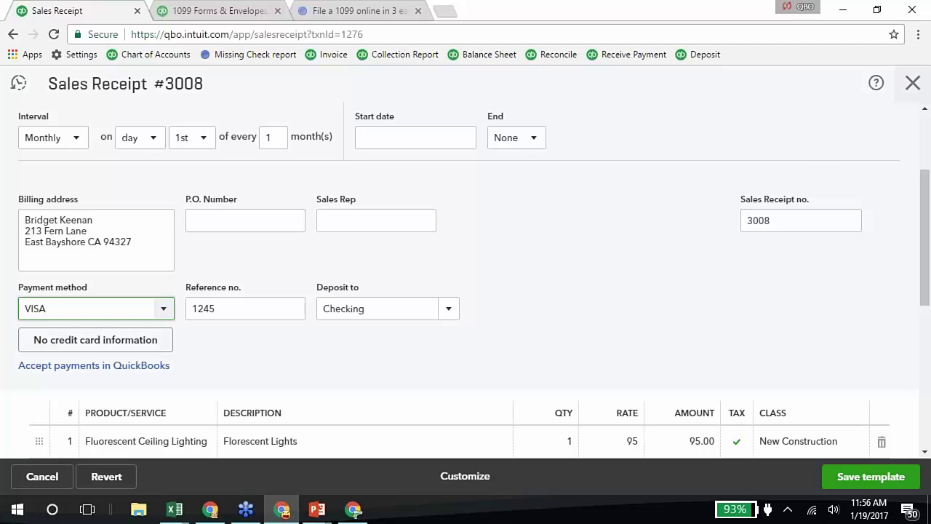
# Leave the recurring sales receipt template without saving and open the online delivery options in the company's sales settings.
pyautogui.click(913, 83)
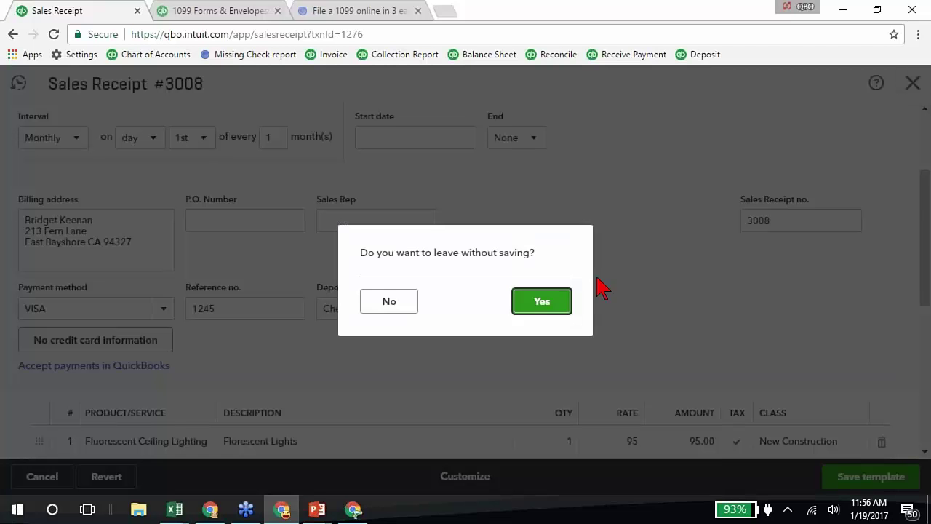
pyautogui.click(534, 306)
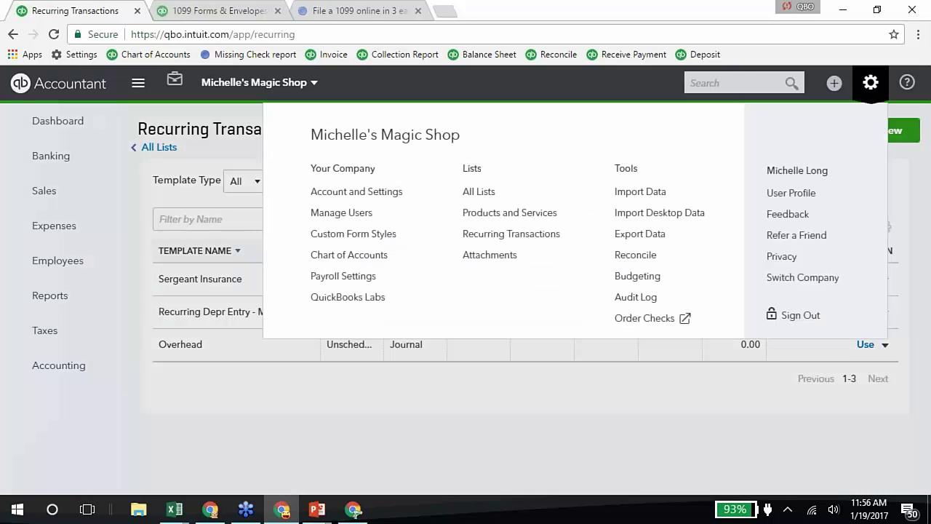
pyautogui.click(369, 207)
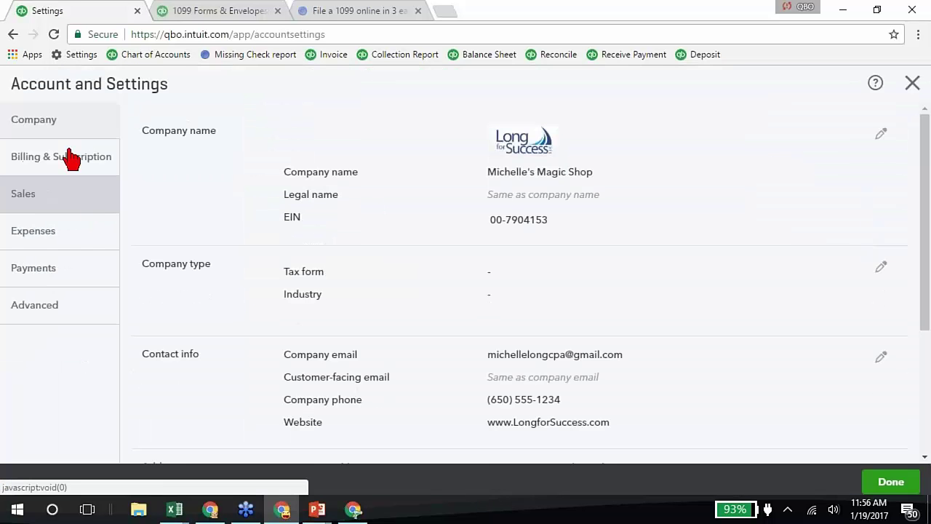
pyautogui.click(45, 193)
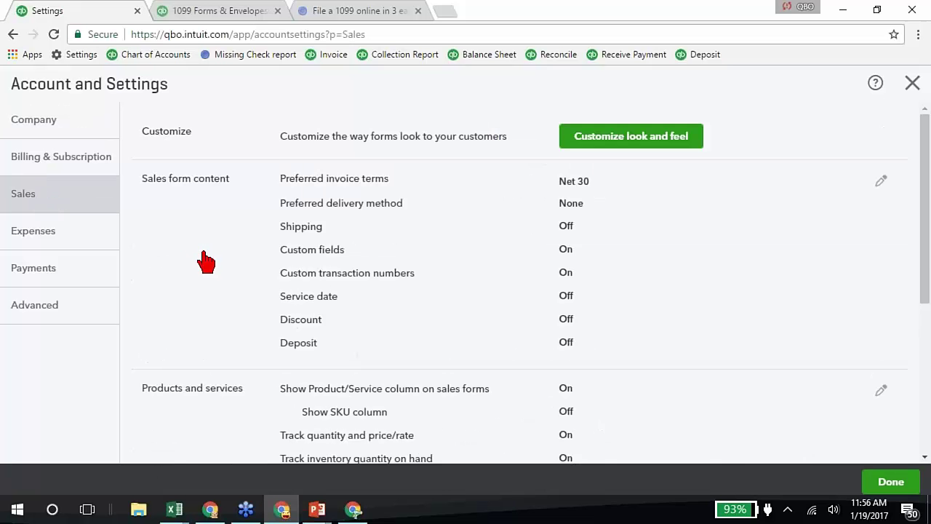
pyautogui.scroll(-4, 206, 262)
pyautogui.click(212, 350)
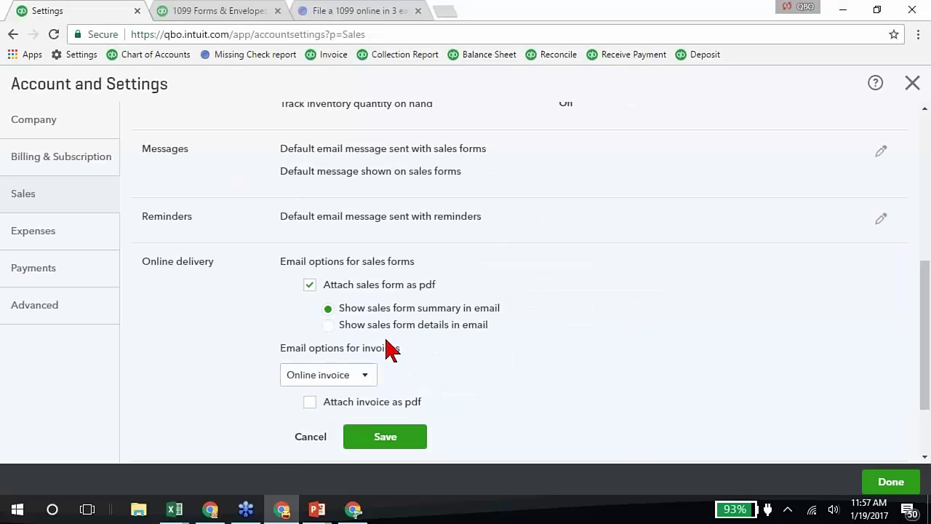
# Switch to the PowerPoint slide show and advance from the SmartInvoice update to the Find a ProAdvisor Profile updates slide.
pyautogui.moveTo(318, 508)
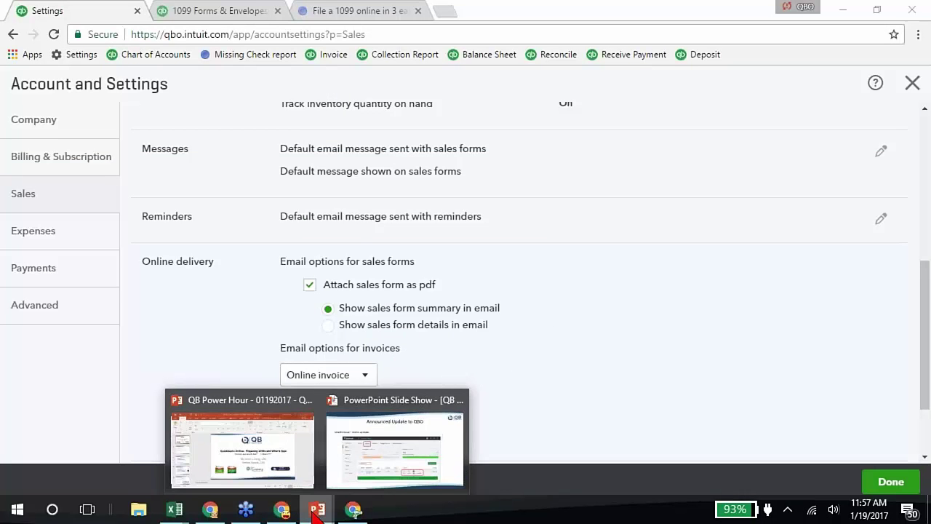
pyautogui.click(349, 468)
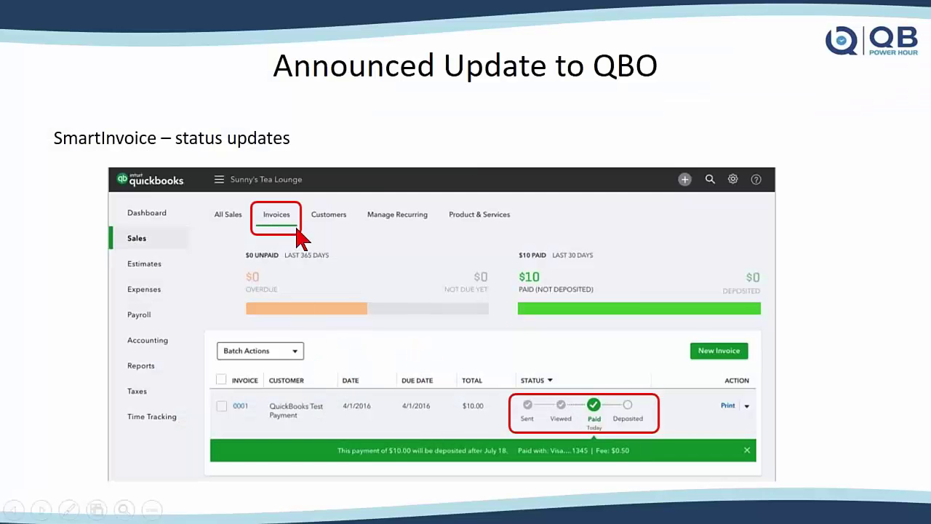
pyautogui.click(368, 347)
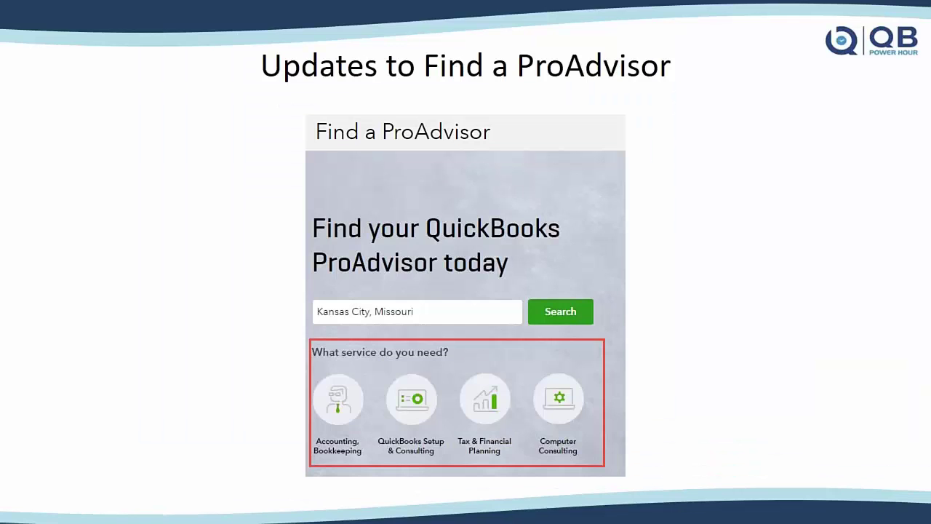
pyautogui.click(275, 311)
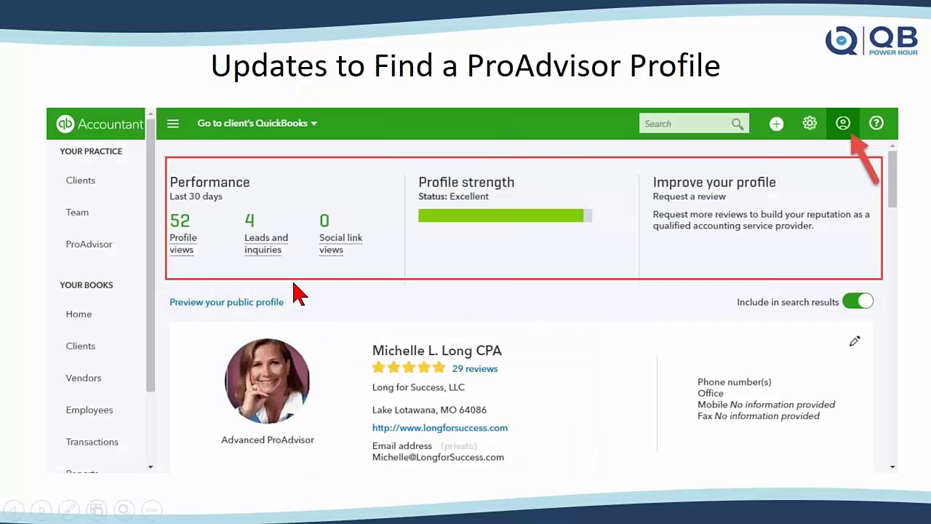
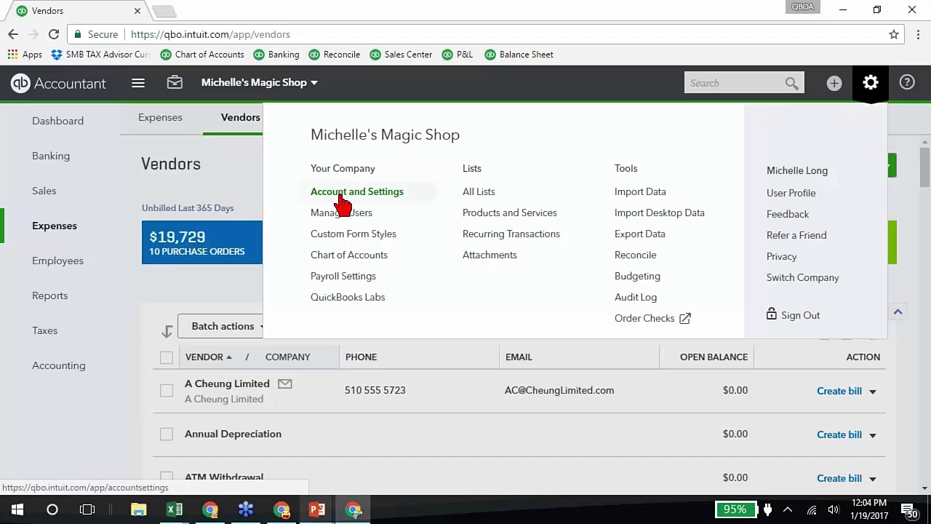
# In the company's sales settings, open the online delivery options and turn off attaching sales forms as PDF.
pyautogui.click(342, 202)
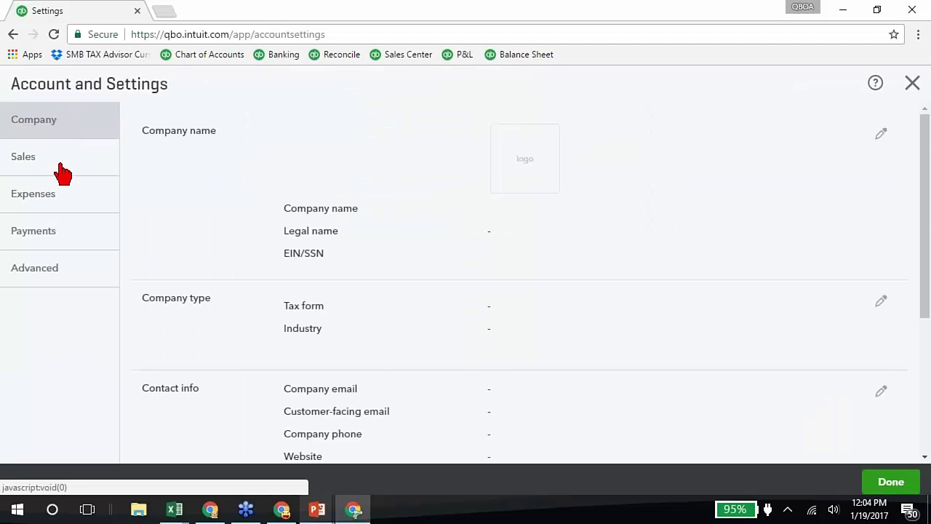
pyautogui.click(62, 172)
pyautogui.click(60, 200)
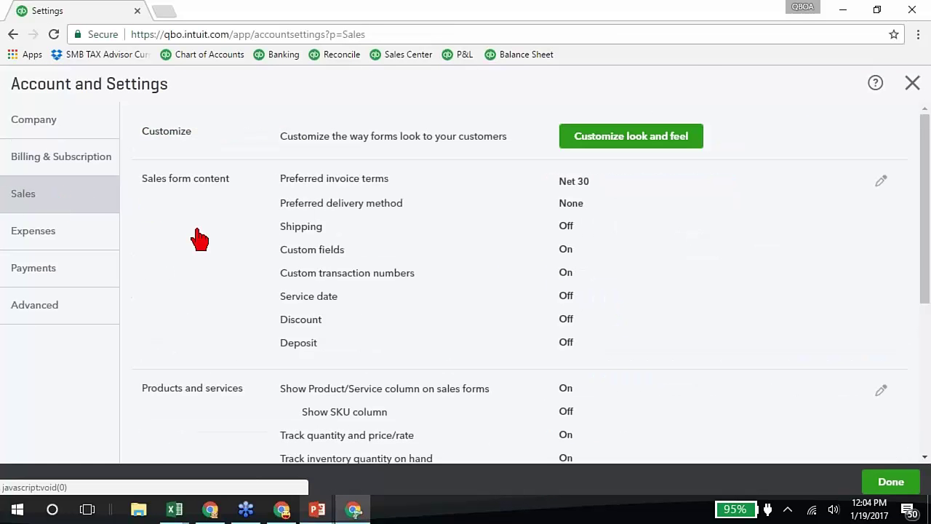
pyautogui.scroll(-4, 198, 240)
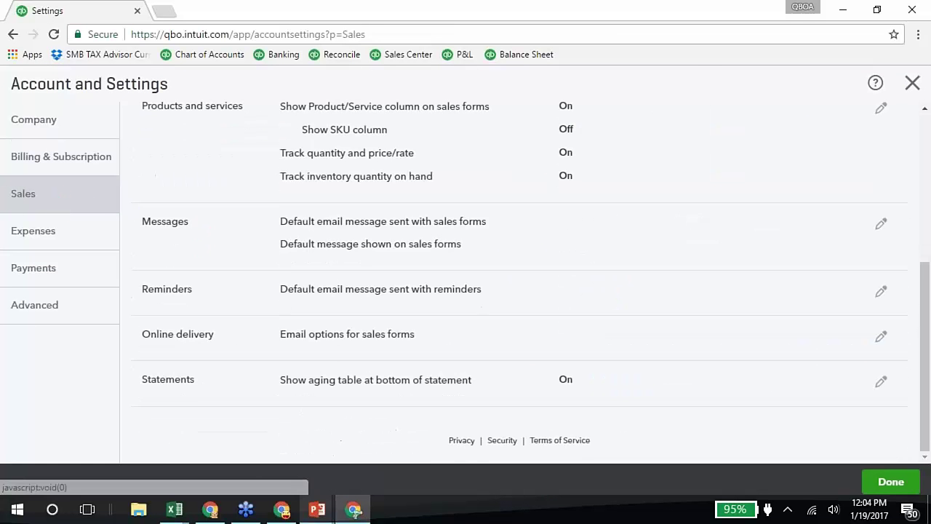
pyautogui.click(316, 346)
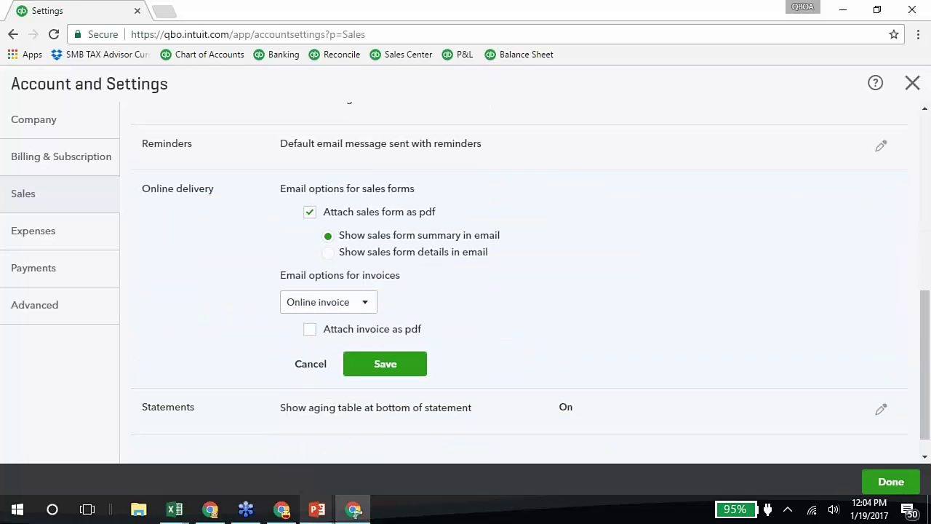
pyautogui.click(312, 213)
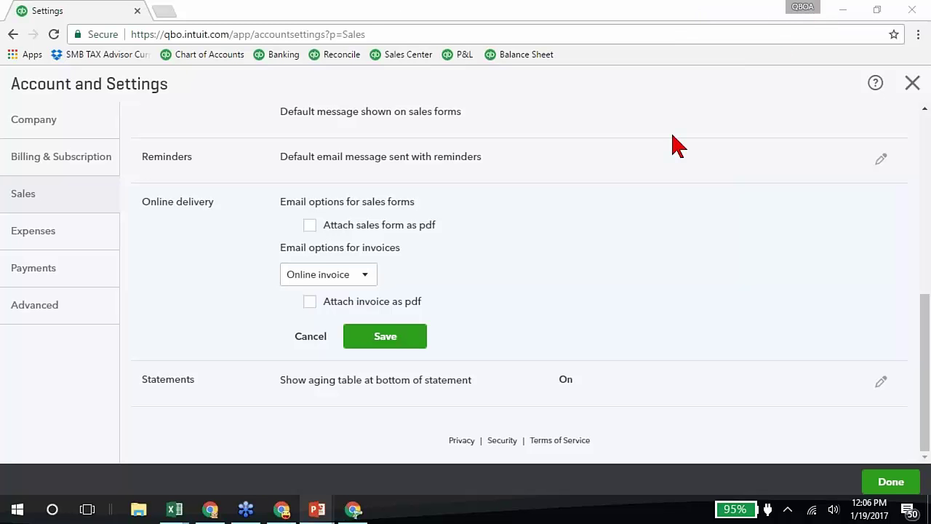
# Try to leave Account and Settings without saving the online delivery change.
pyautogui.click(913, 84)
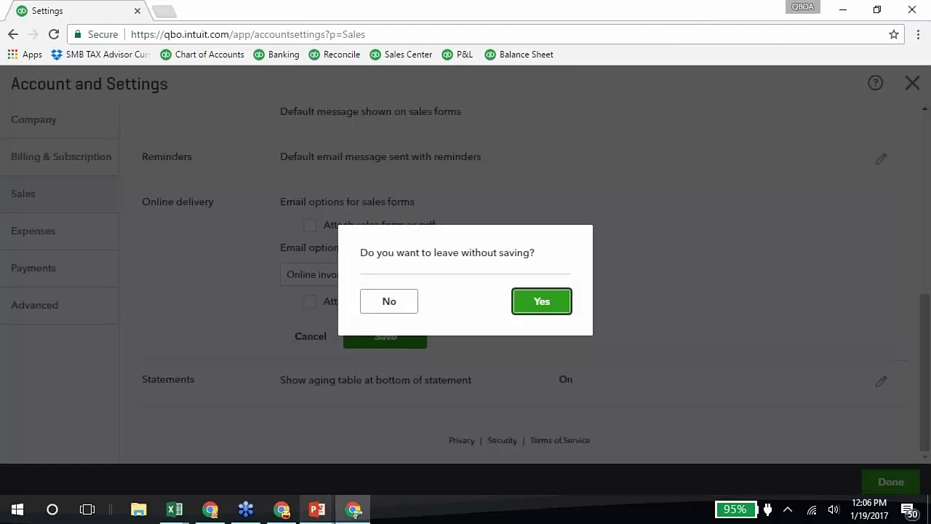
pyautogui.click(909, 82)
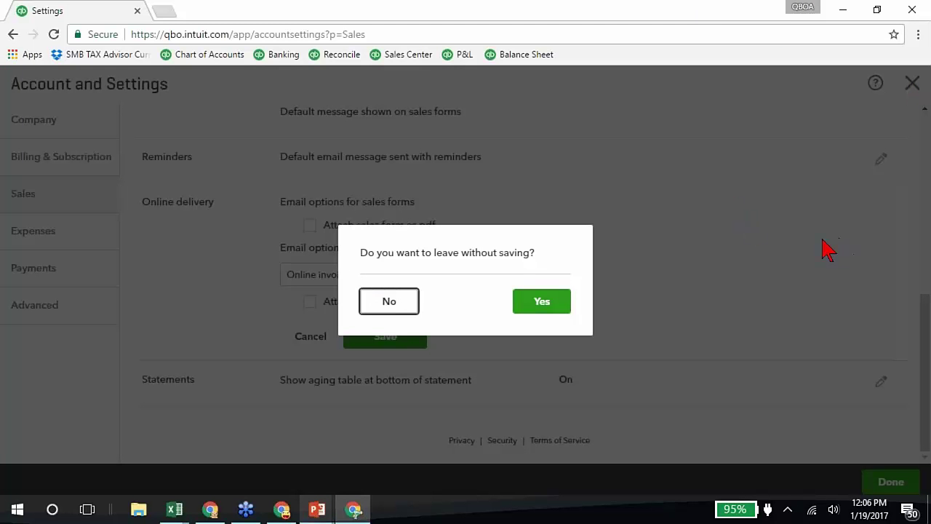
pyautogui.click(617, 170)
pyautogui.click(754, 174)
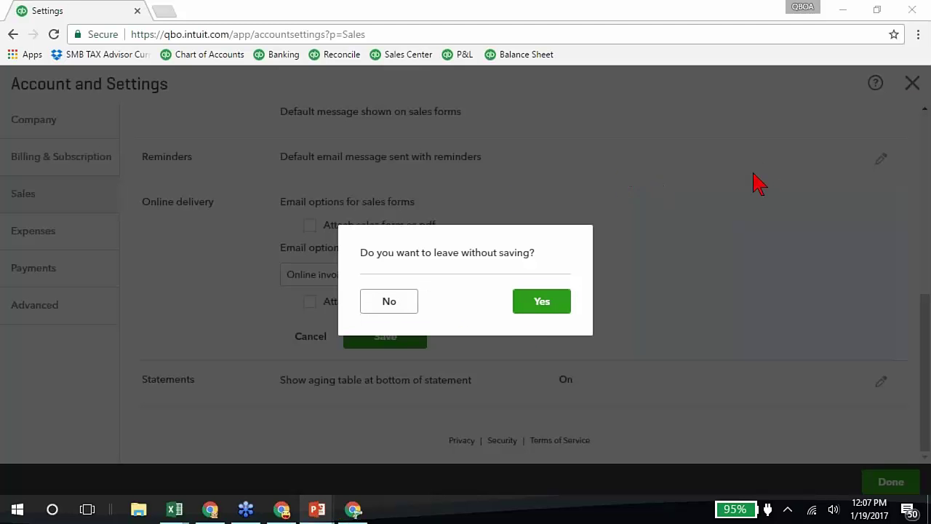
pyautogui.click(547, 302)
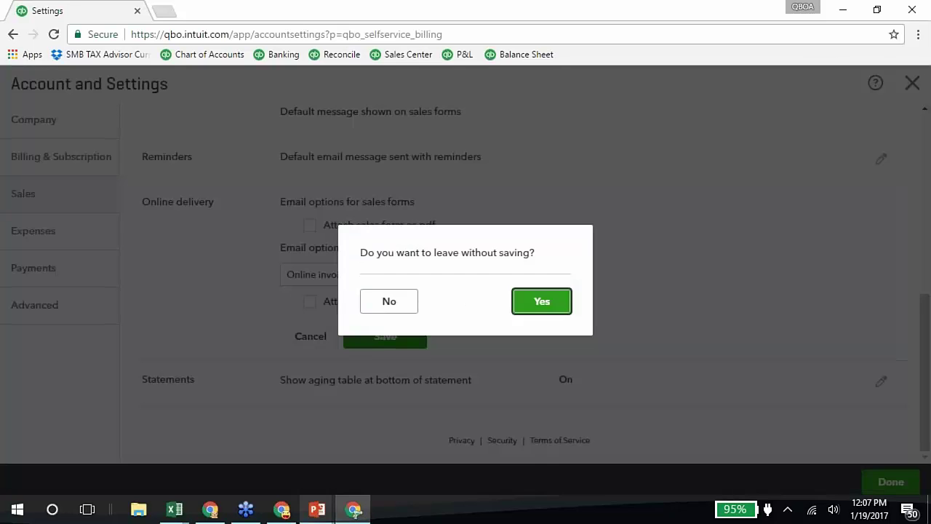
pyautogui.click(540, 302)
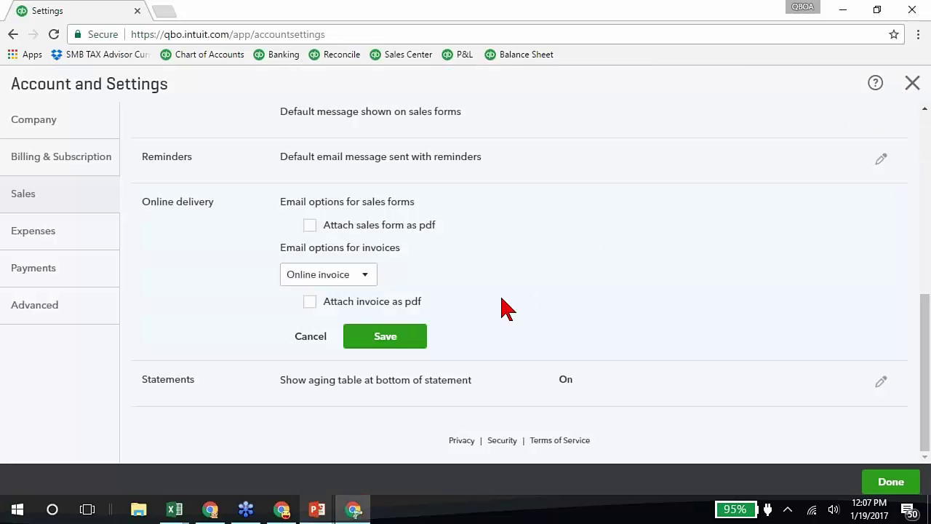
# Save the online delivery options and close Account and Settings.
pyautogui.click(385, 339)
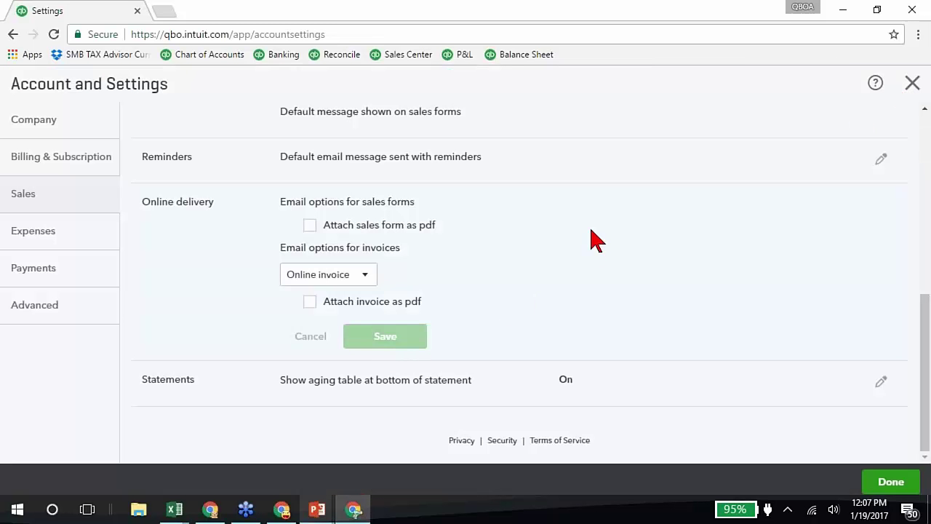
pyautogui.click(912, 84)
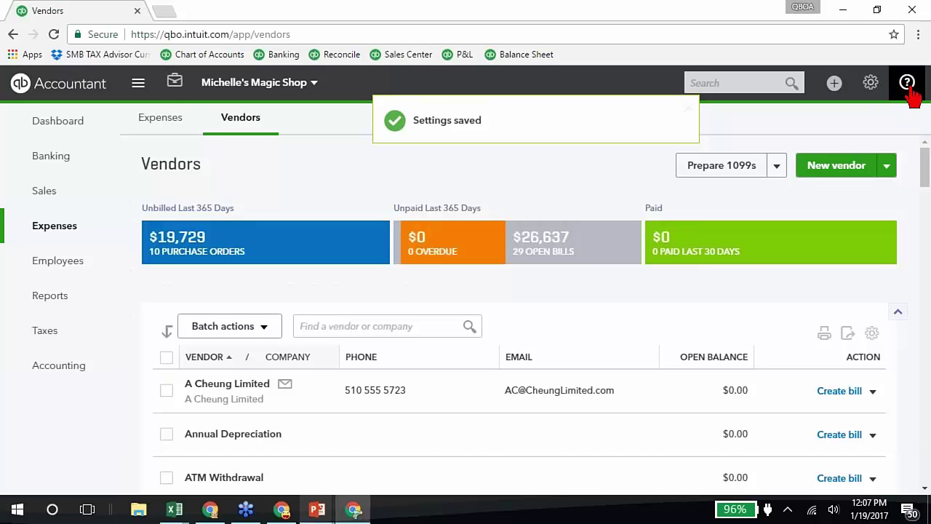
# View the support contact options in Help and close it again.
pyautogui.click(909, 92)
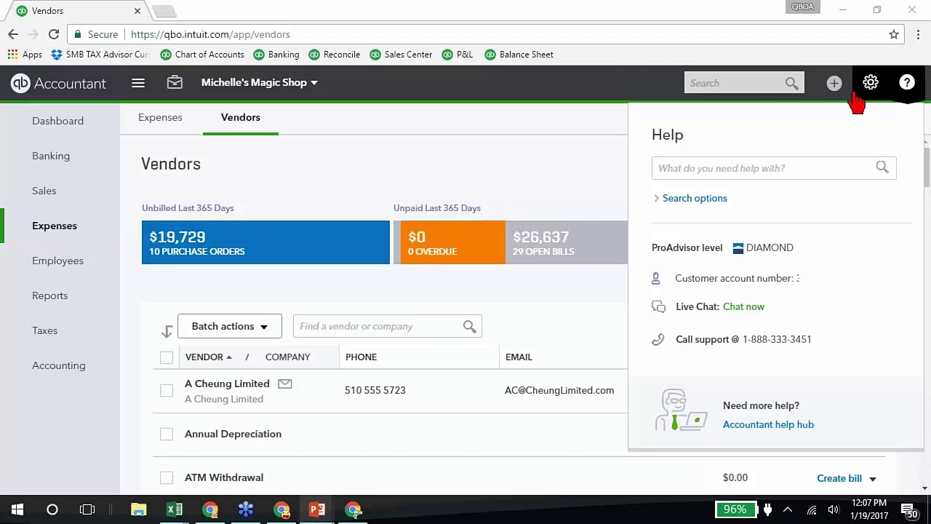
pyautogui.click(901, 96)
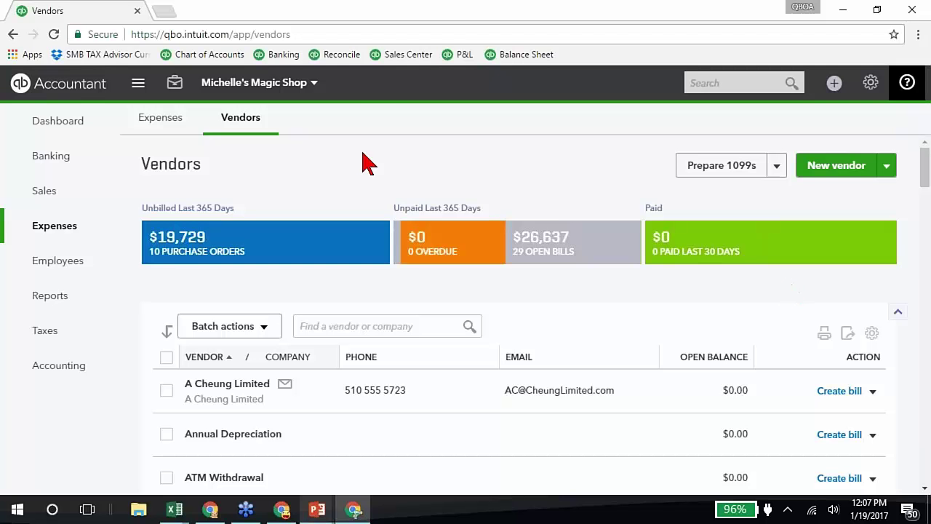
pyautogui.hotkey('alt', 'Tab')
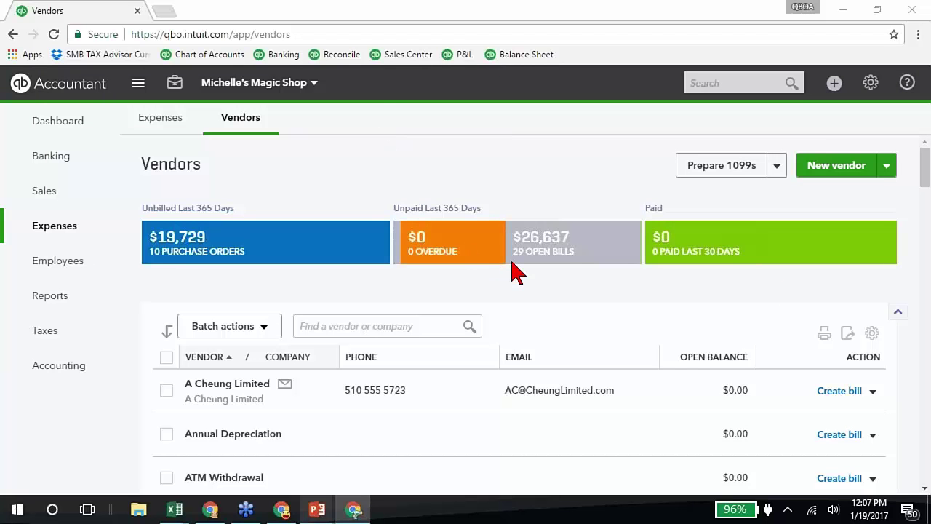